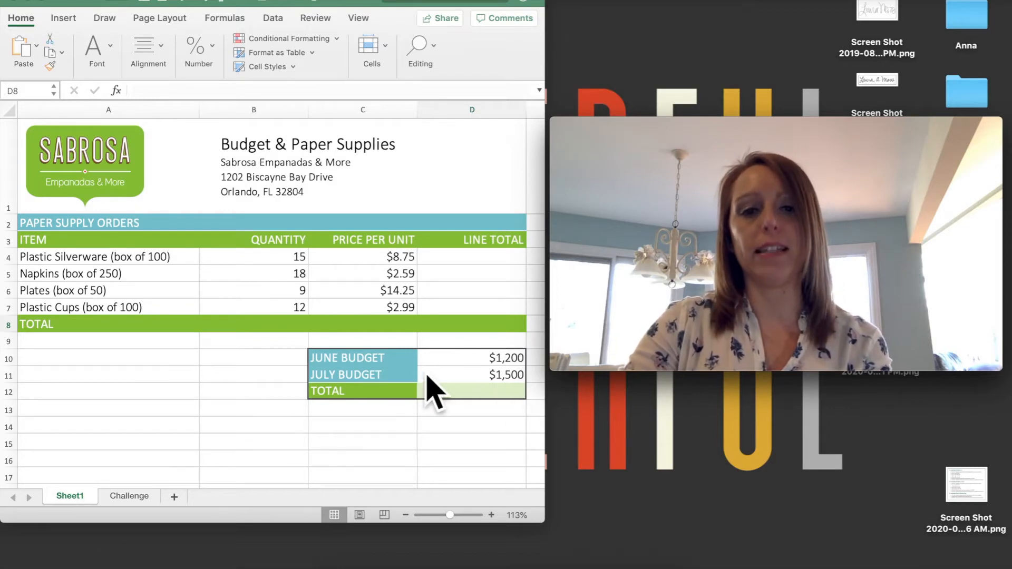
# Step: Zoom in to about 182% on the June and July budget table and select the TOTAL cell D12
pyautogui.scroll(-1, 401, 371)
pyautogui.hscroll(1, 402, 371)
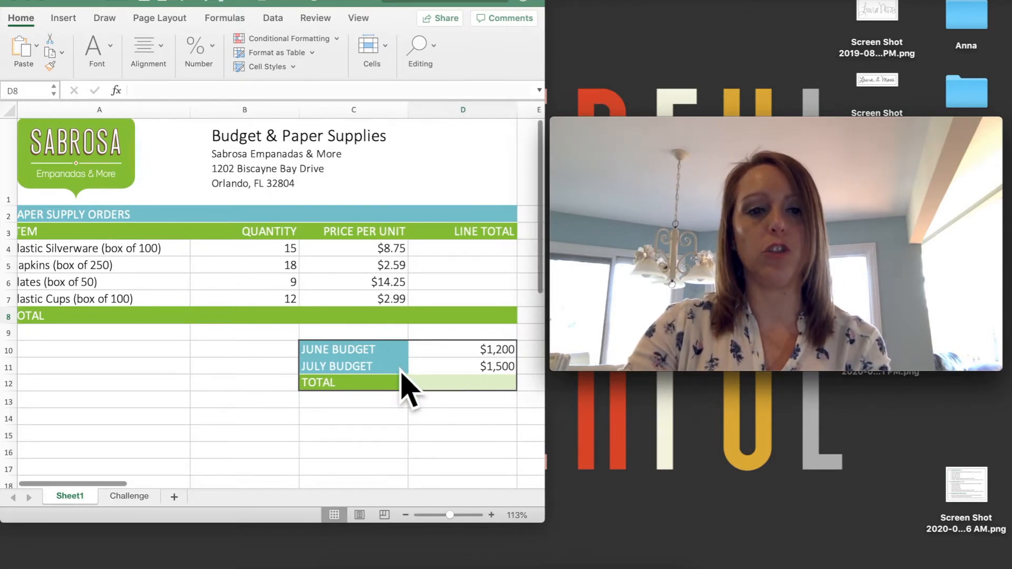
pyautogui.click(385, 462)
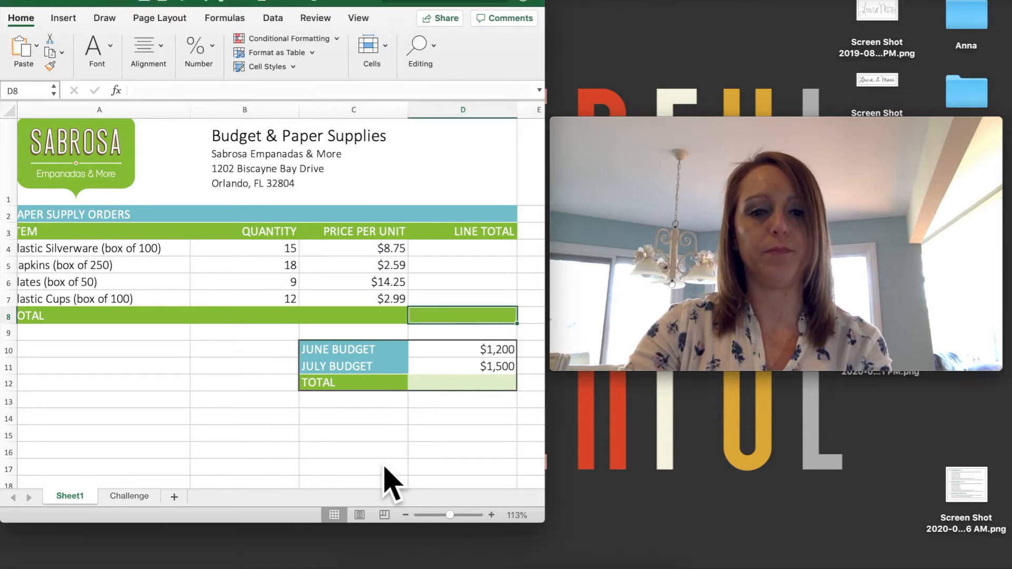
pyautogui.scroll(7, 397, 404)
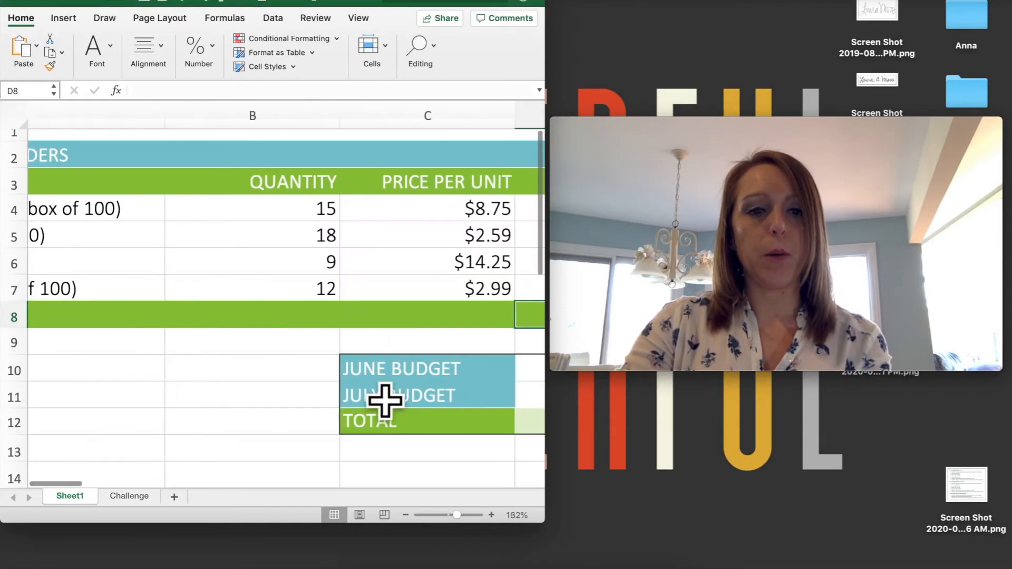
pyautogui.hscroll(3, 385, 401)
pyautogui.scroll(-5, 385, 402)
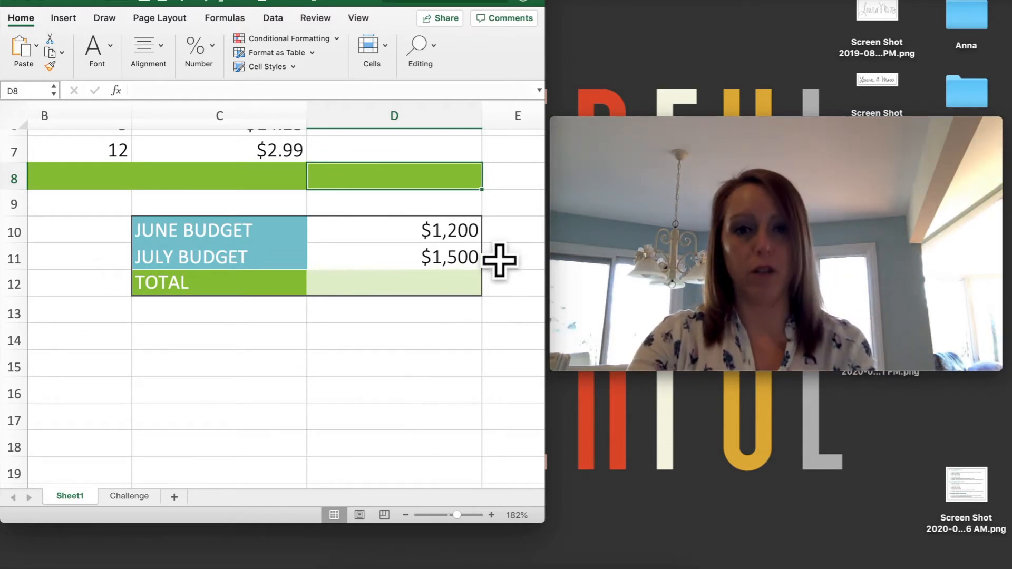
pyautogui.click(474, 311)
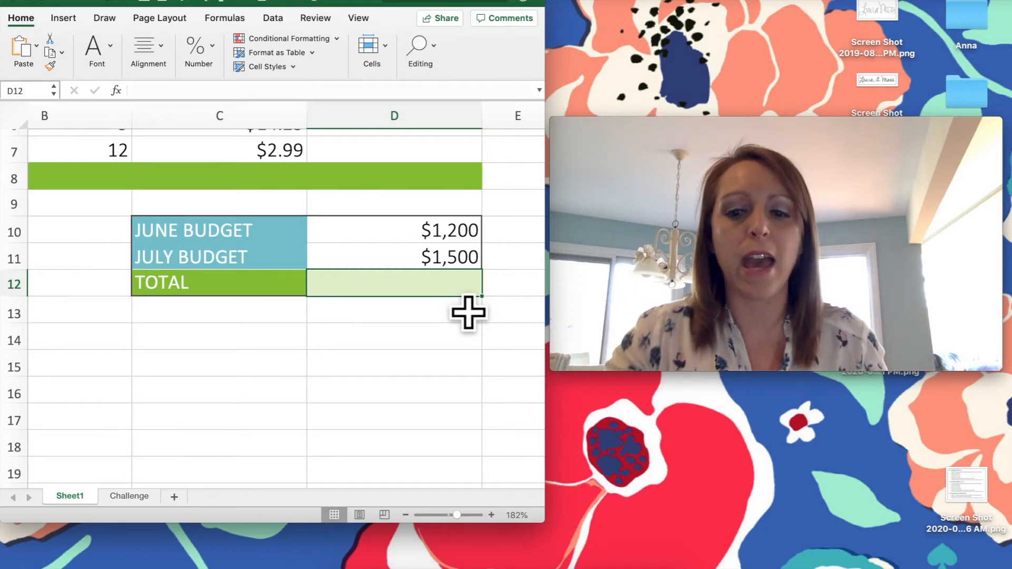
# Step: Enter =(D10+D11) in D12 so the budget TOTAL reads $2,700
pyautogui.write('=')
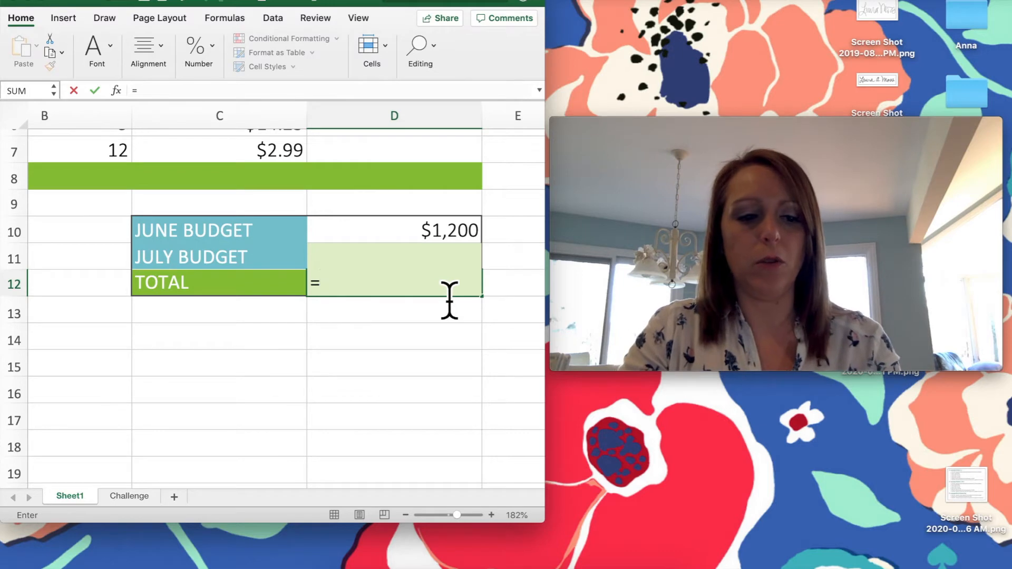
pyautogui.write('(')
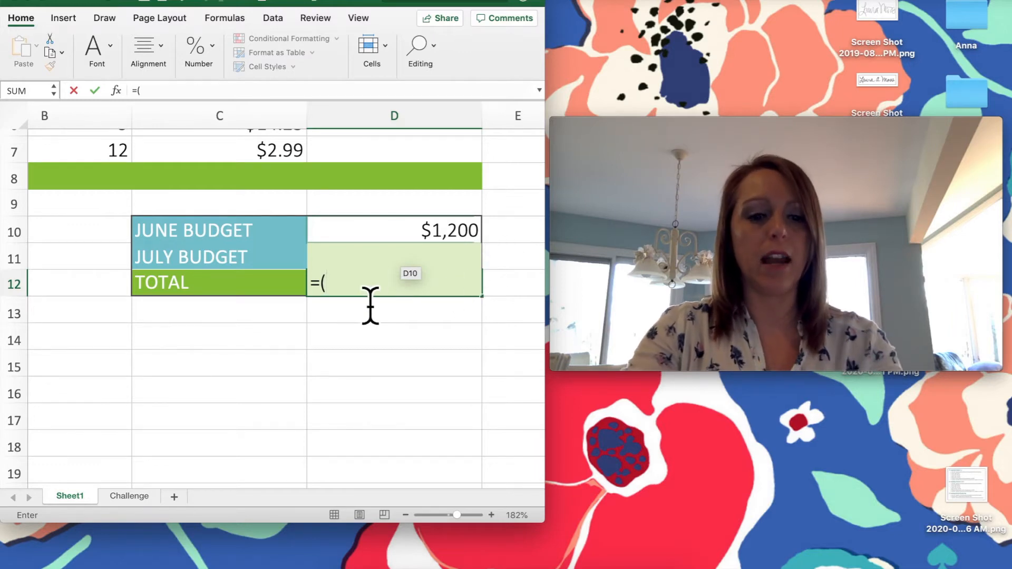
pyautogui.write('D')
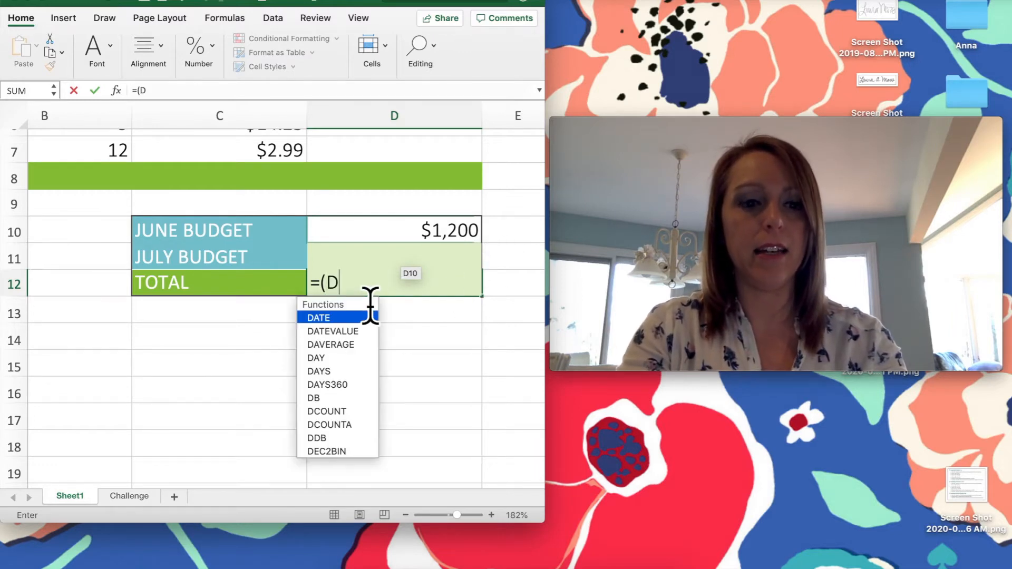
pyautogui.write('10')
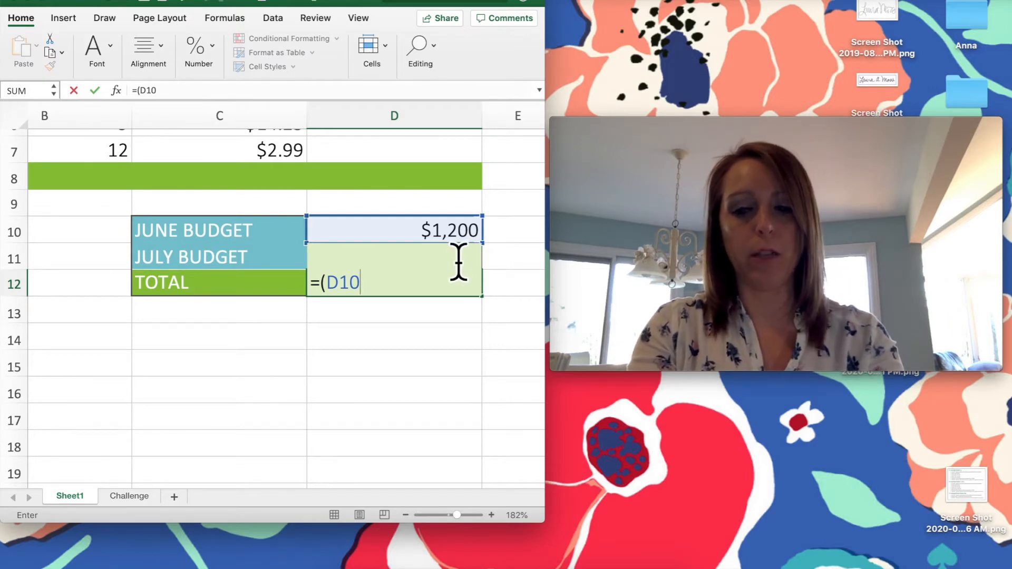
pyautogui.write('+')
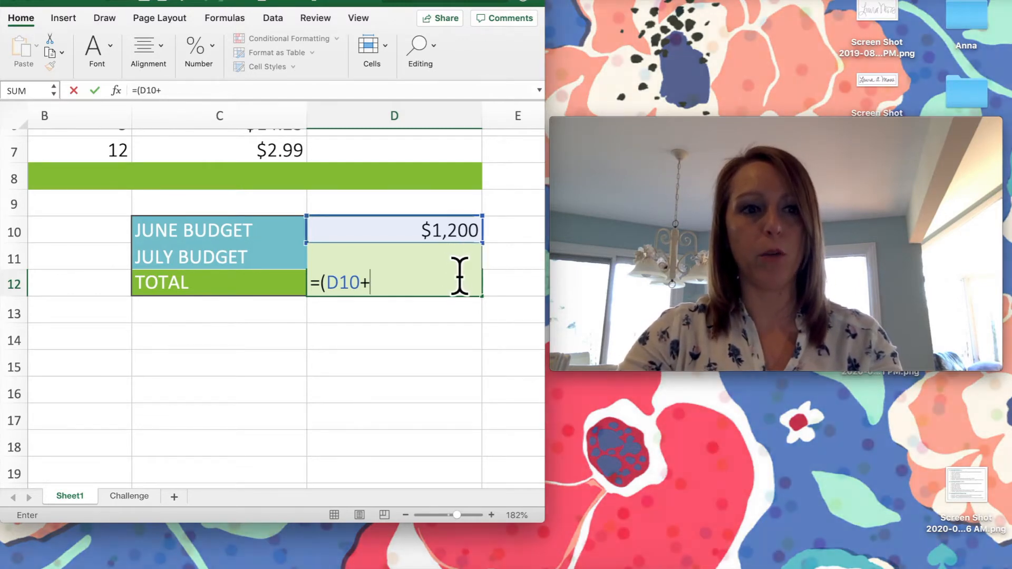
pyautogui.write('D11')
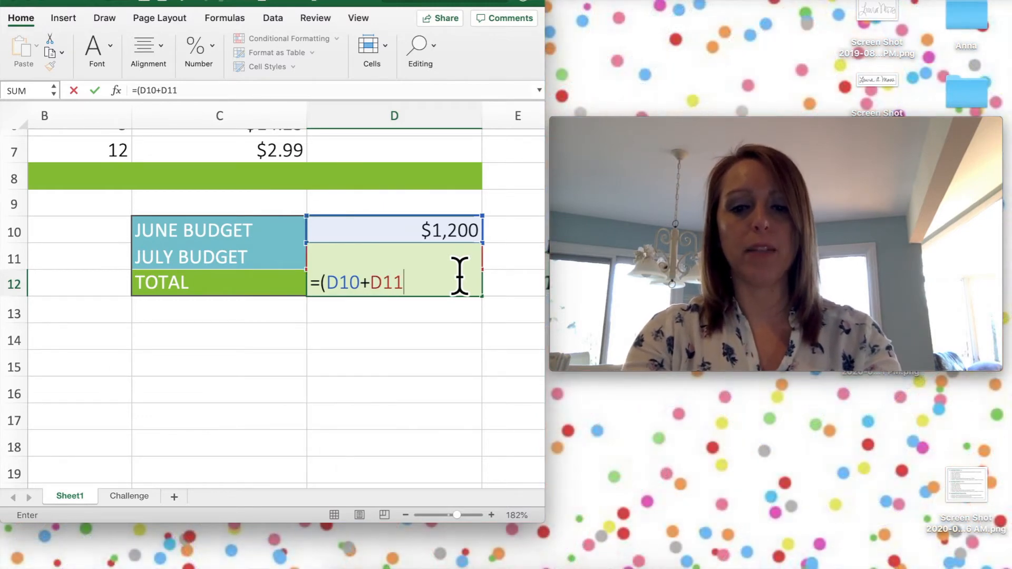
pyautogui.write(')')
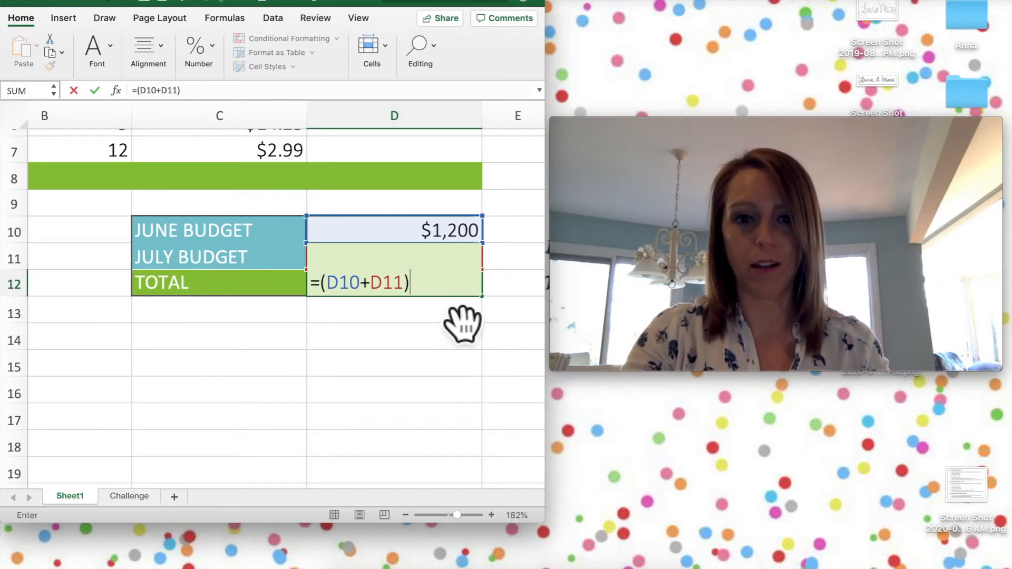
pyautogui.press('Return')
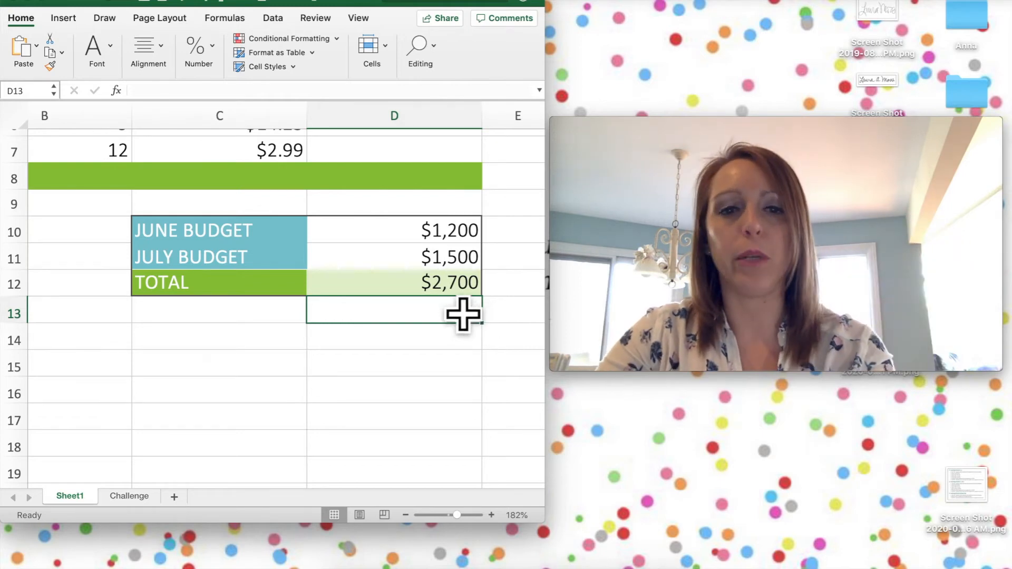
pyautogui.press('Up')
# Step: Review the D12 total formula, then change the June budget in D10 to 1500
pyautogui.doubleClick(454, 291)
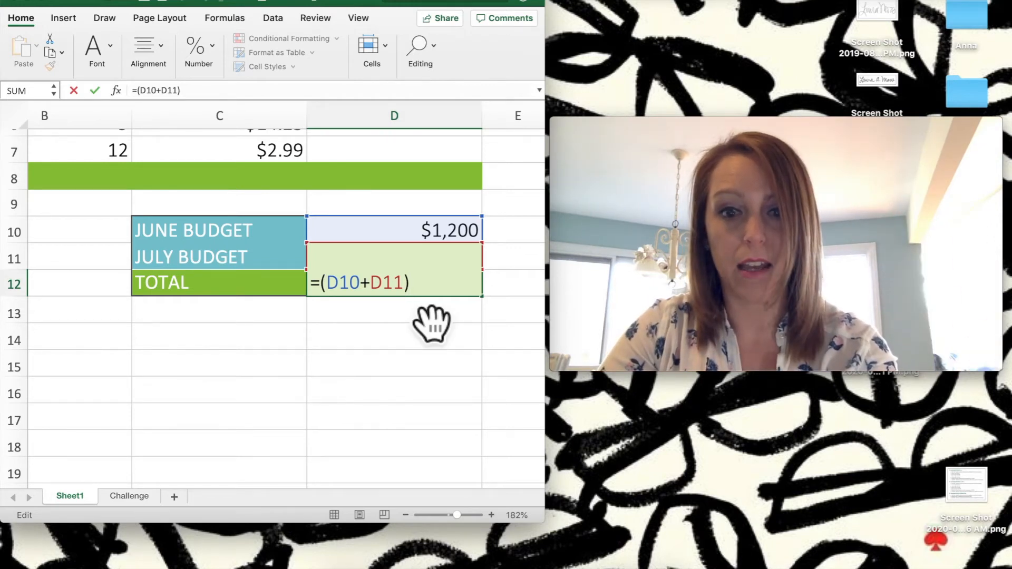
pyautogui.press('Return')
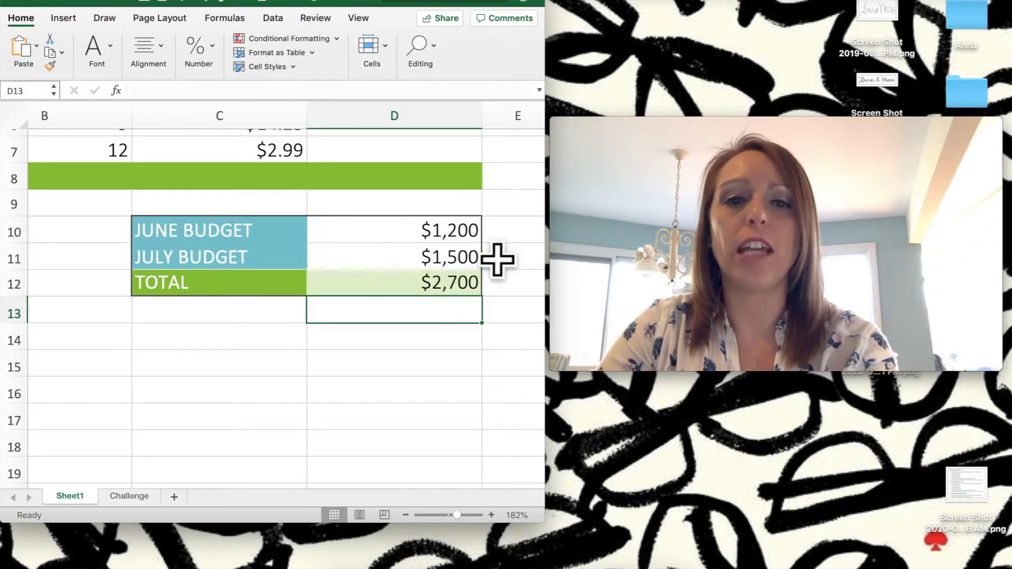
pyautogui.click(468, 240)
pyautogui.click(472, 265)
pyautogui.click(476, 240)
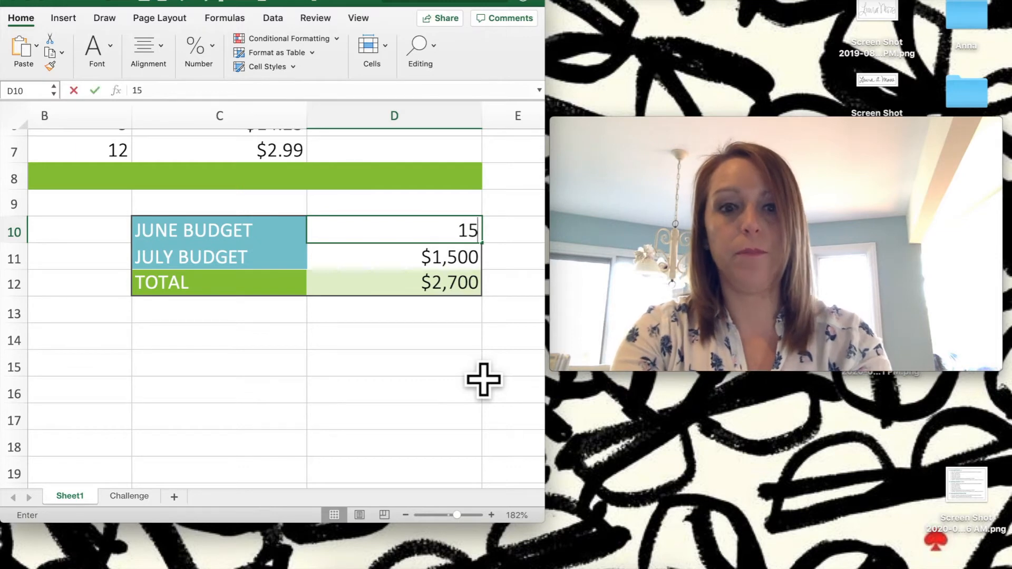
pyautogui.write('0')
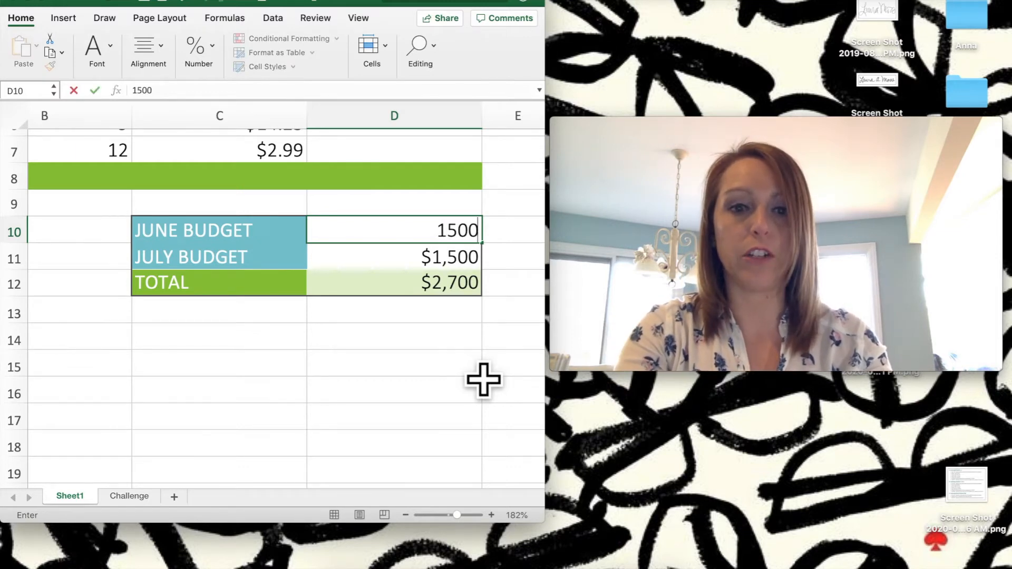
pyautogui.write('0')
pyautogui.press('Return')
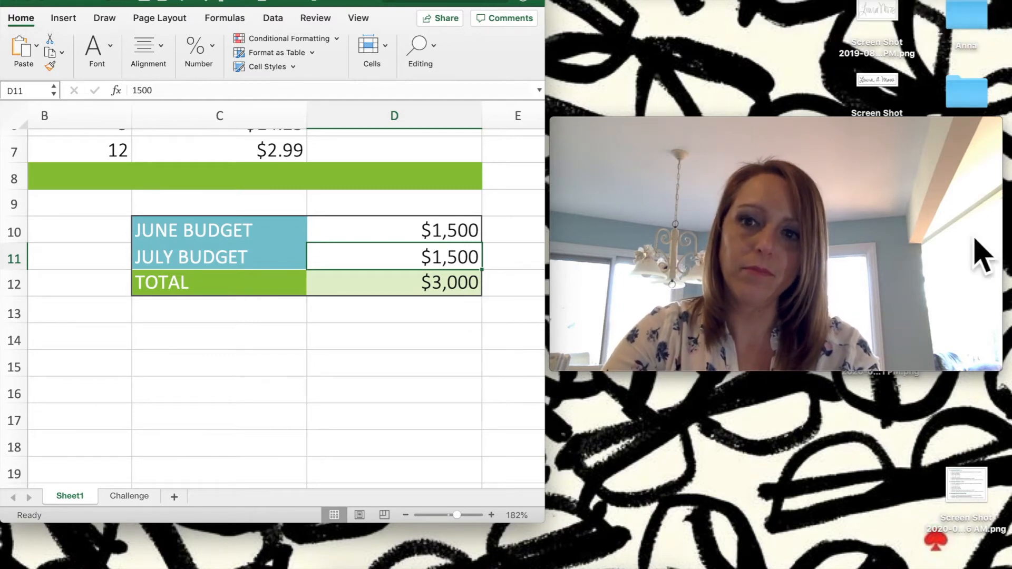
# Step: Zoom out to about 112% to show the paper supply order lines and select D4
pyautogui.scroll(5, 430, 334)
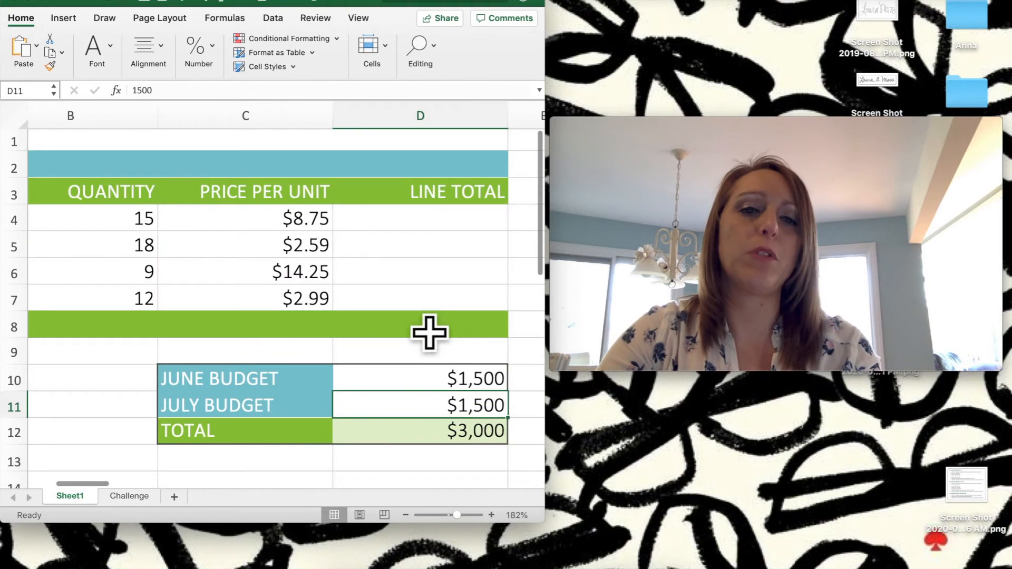
pyautogui.hscroll(-3, 430, 334)
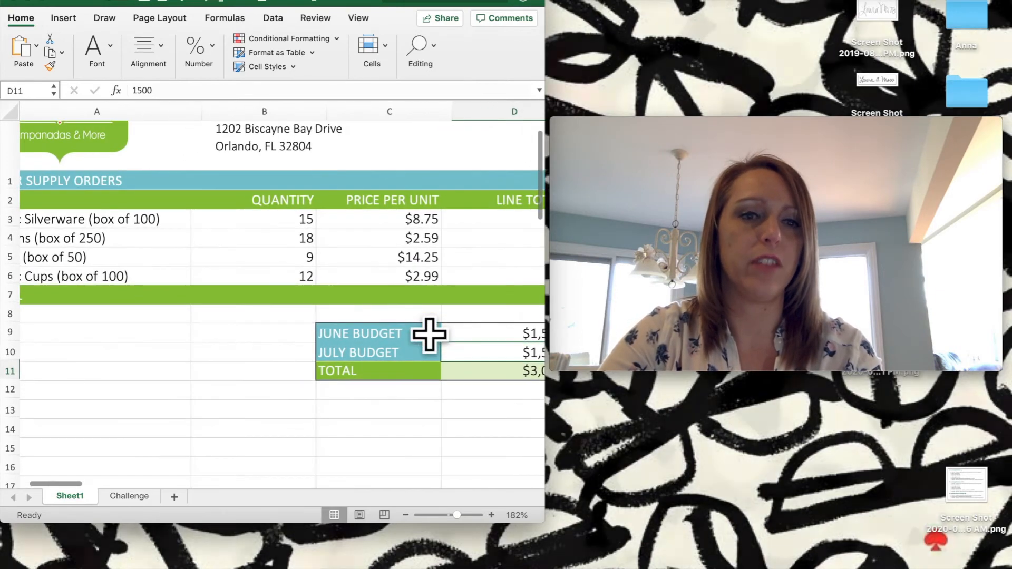
pyautogui.scroll(-3, 430, 334)
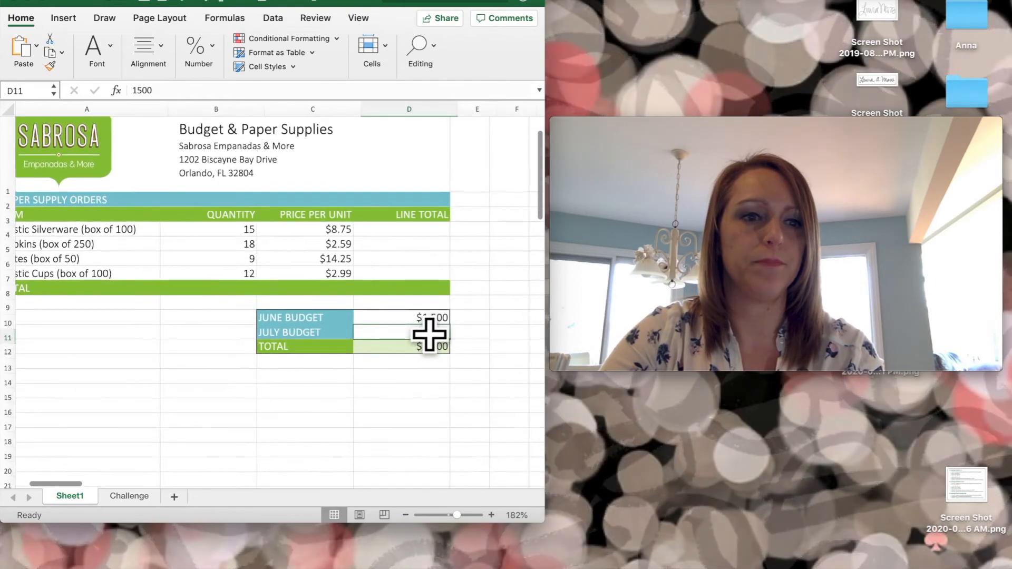
pyautogui.scroll(-5, 430, 333)
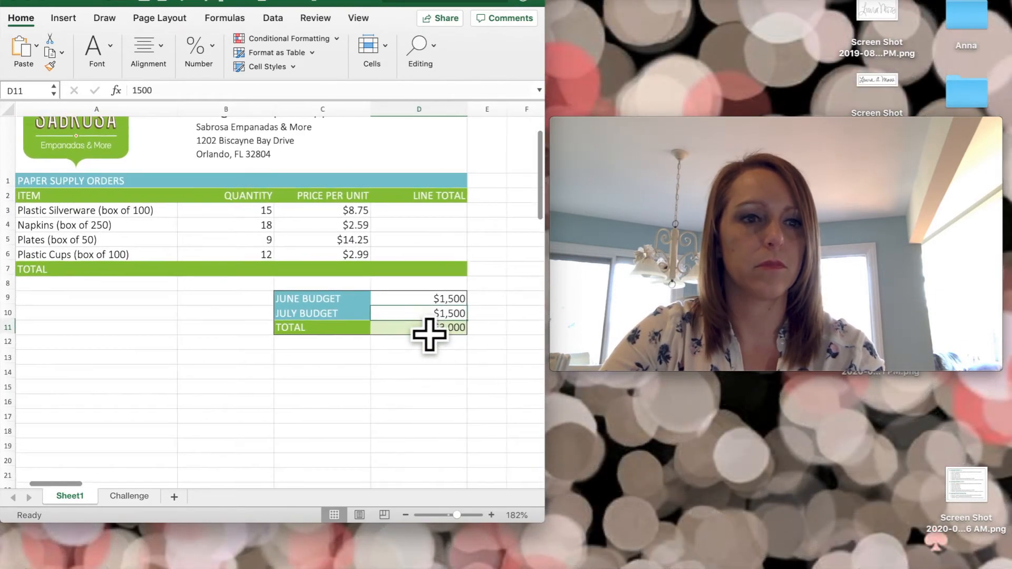
pyautogui.scroll(-1, 441, 321)
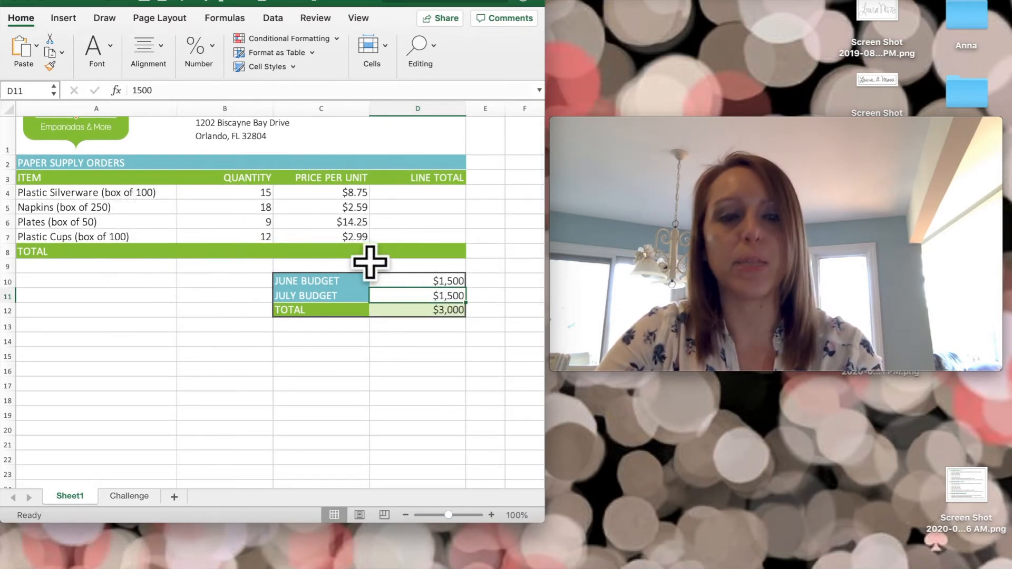
pyautogui.keyDown('ctrl'); pyautogui.scroll(1, 379, 257); pyautogui.keyUp('ctrl')
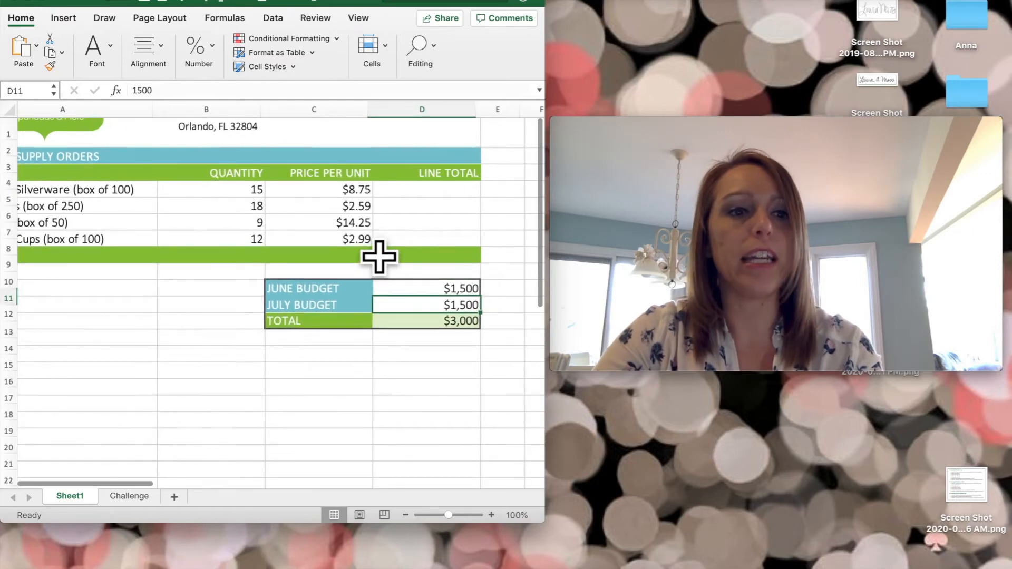
pyautogui.hscroll(-2, 379, 257)
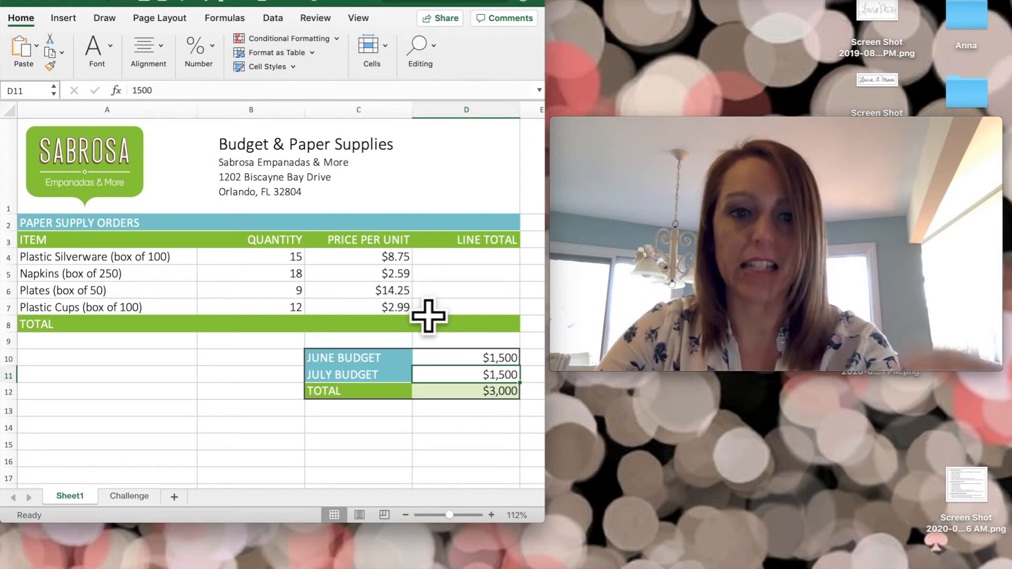
pyautogui.click(503, 261)
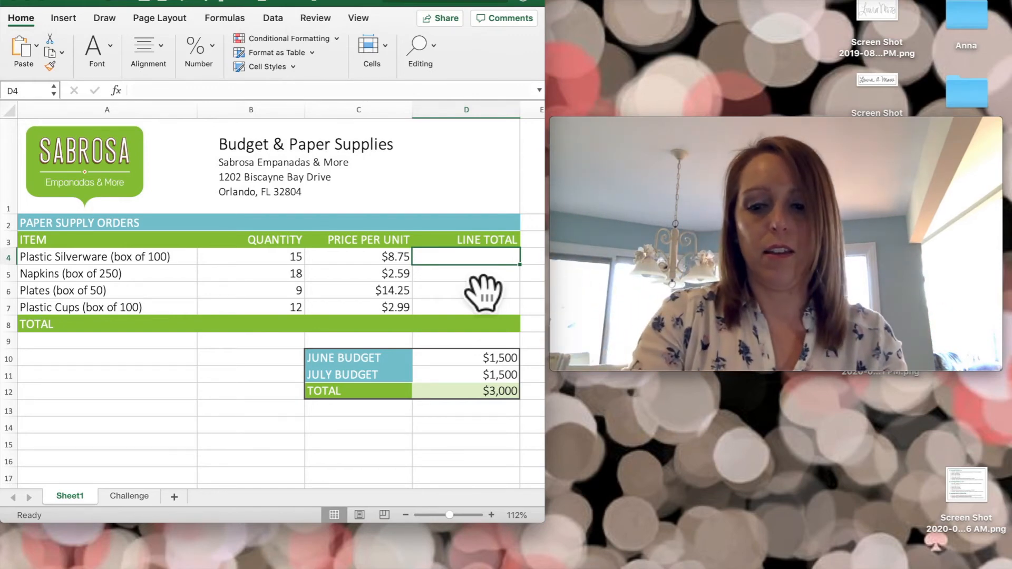
# Step: Enter =(B4*C4) in D4 for the Plastic Silverware line total of $131.25
pyautogui.write('=(')
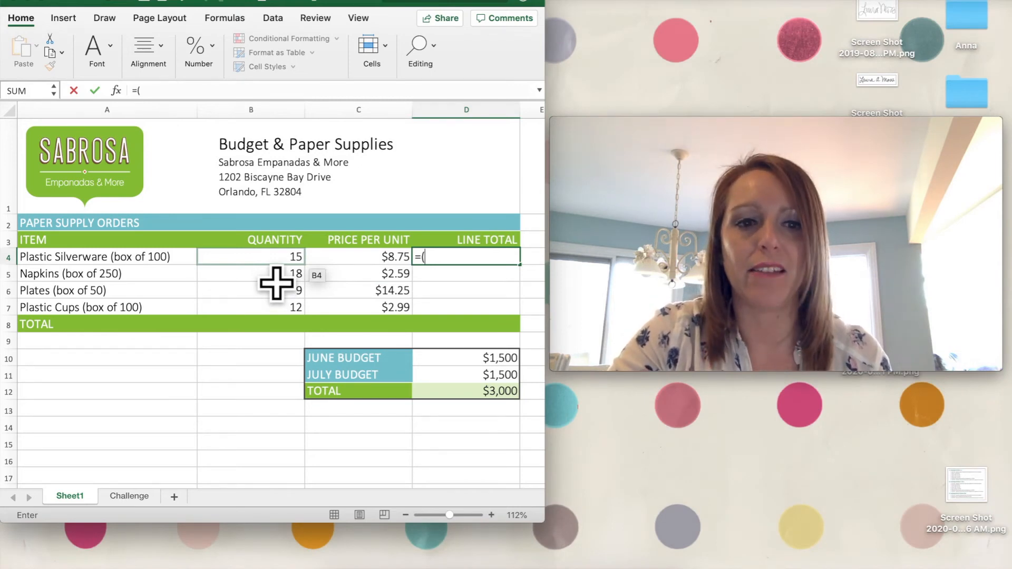
pyautogui.click(276, 284)
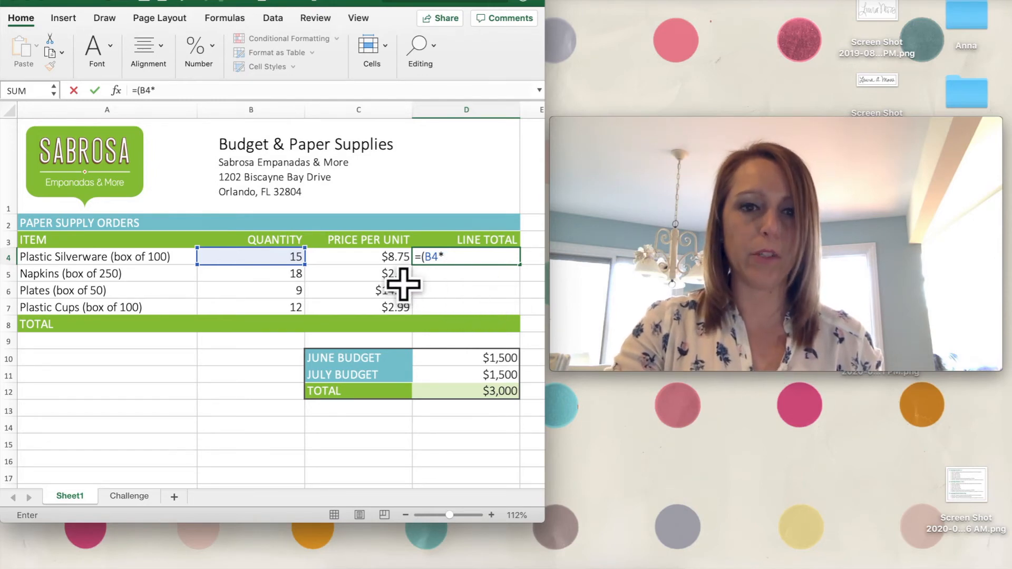
pyautogui.press('Left')
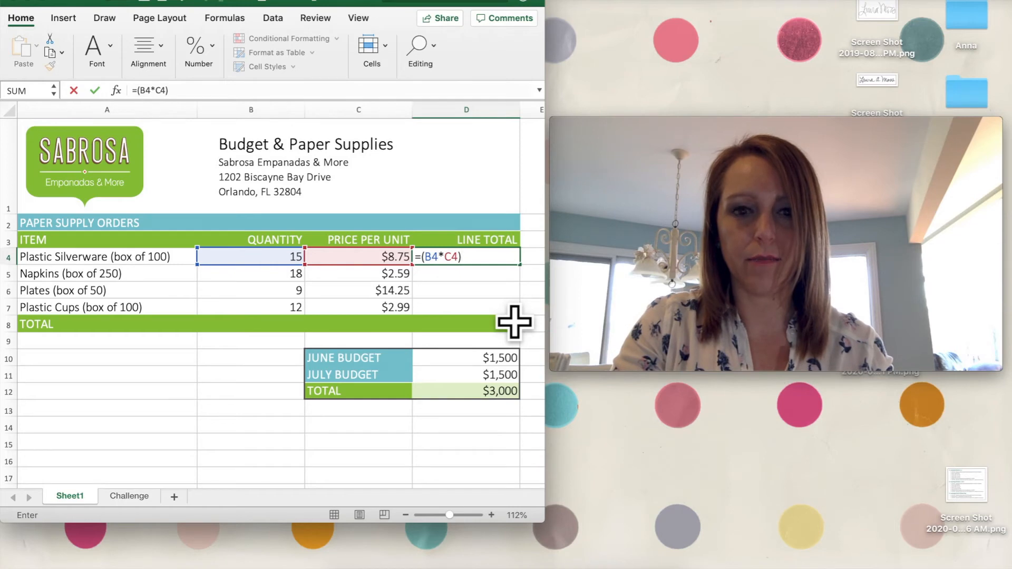
pyautogui.press('Return')
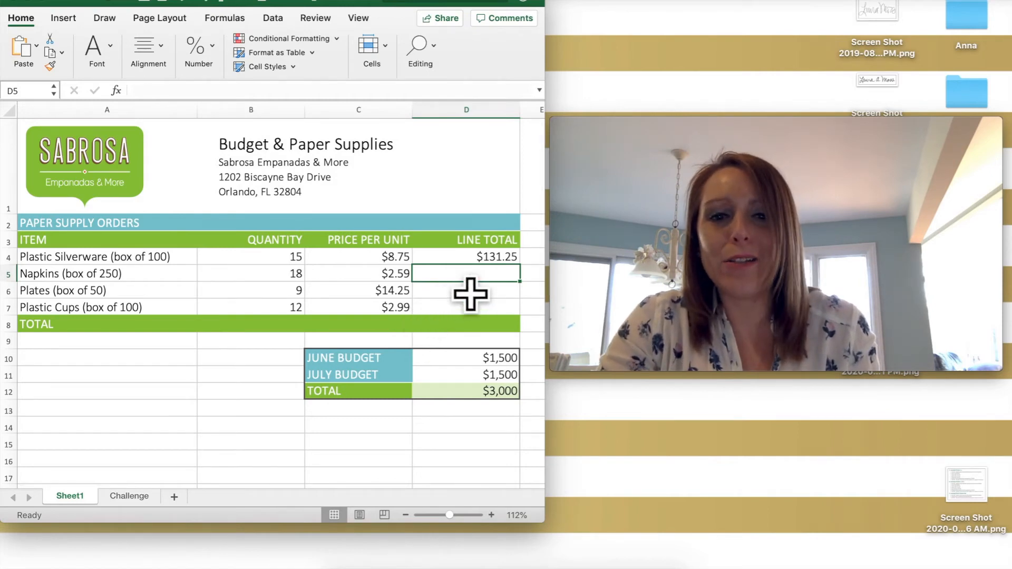
pyautogui.click(500, 259)
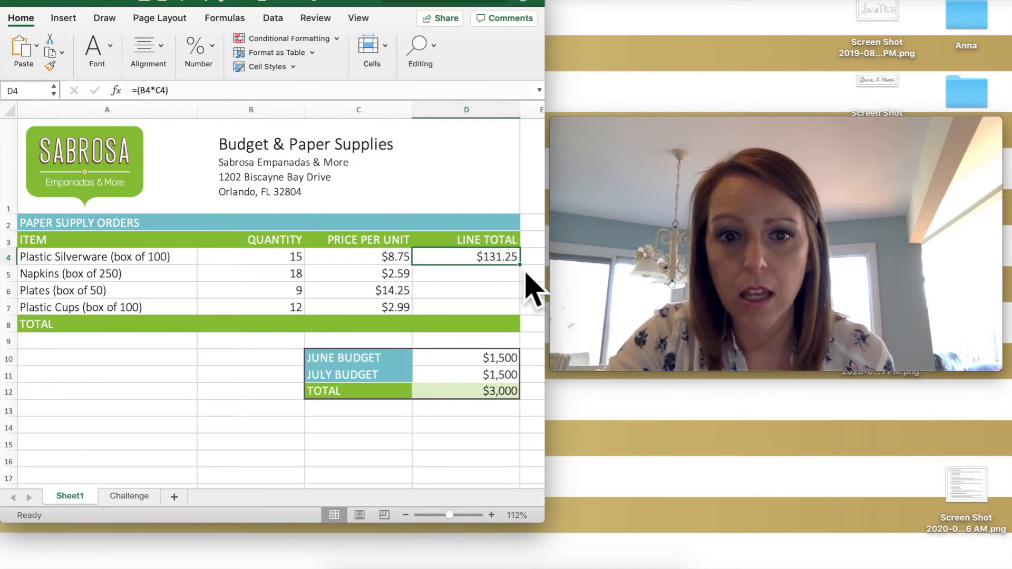
# Step: Fill D4's formula down to D7, giving totals of $46.62, $128.25 and $35.88
pyautogui.moveTo(549, 290); pyautogui.dragTo(547, 337)
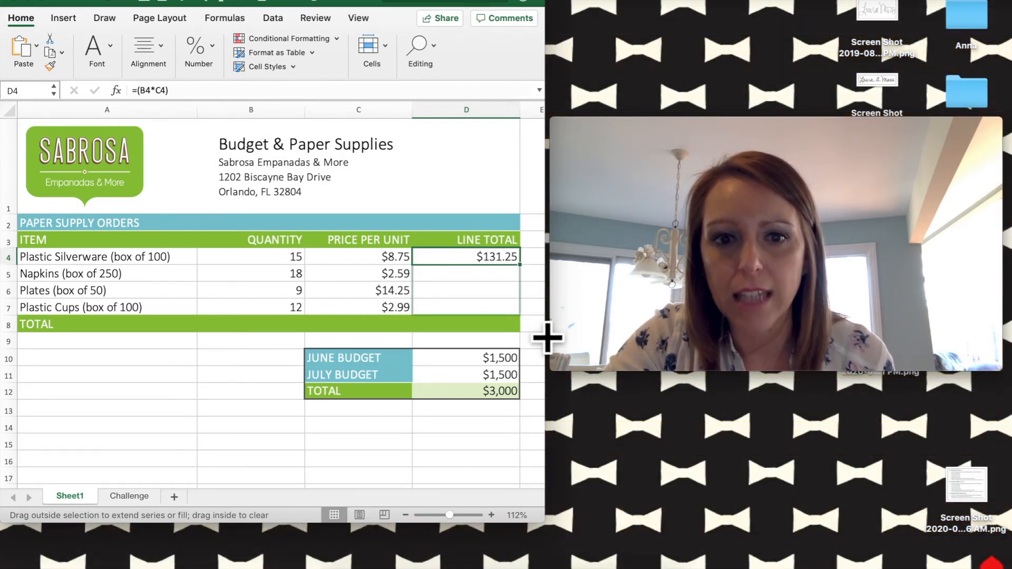
pyautogui.moveTo(547, 337); pyautogui.dragTo(547, 338)
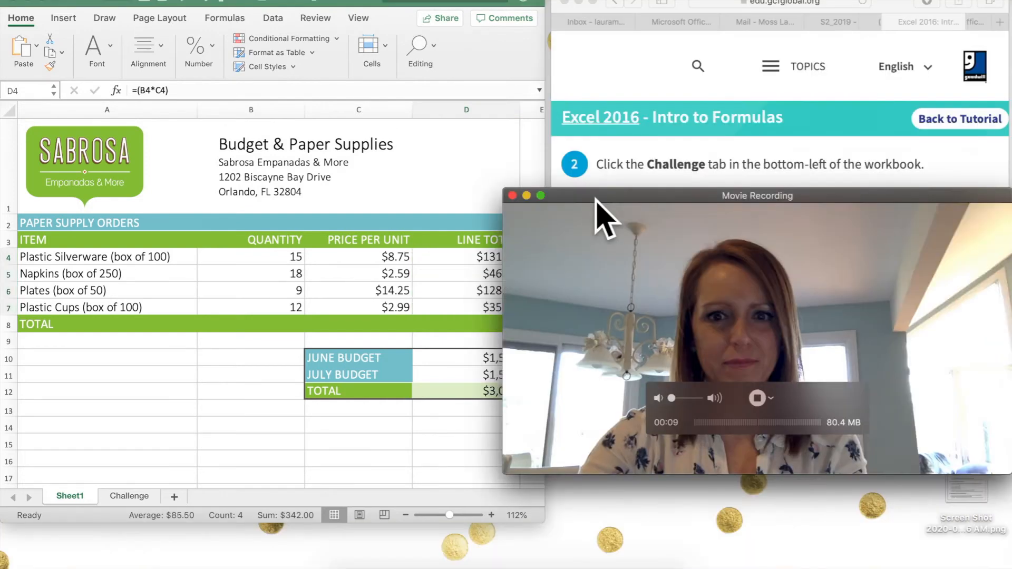
pyautogui.moveTo(596, 199); pyautogui.dragTo(649, 222)
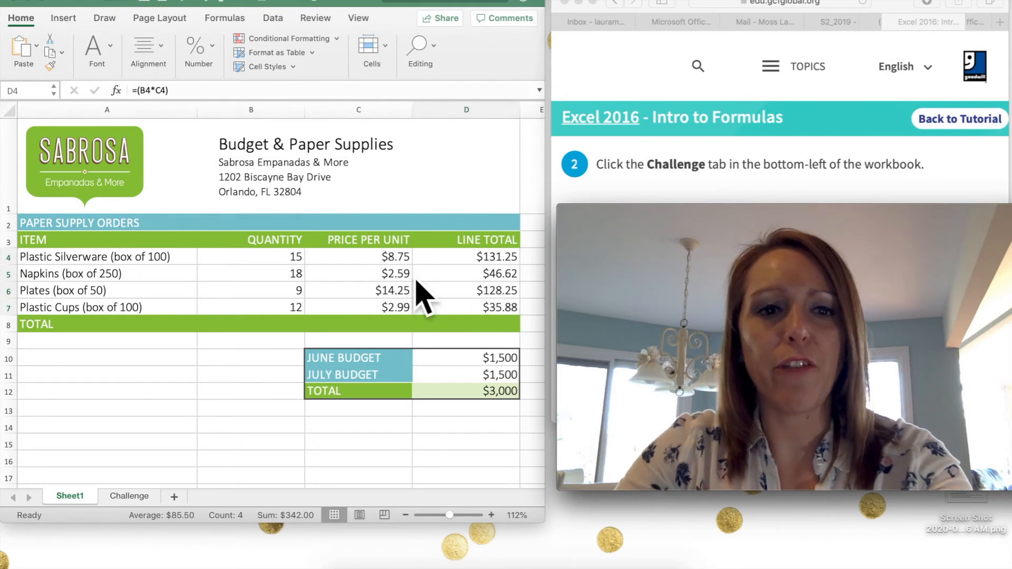
# Step: Change the Plates quantity in B6 to 10 so its line total becomes $142.50
pyautogui.click(293, 298)
pyautogui.click(293, 297)
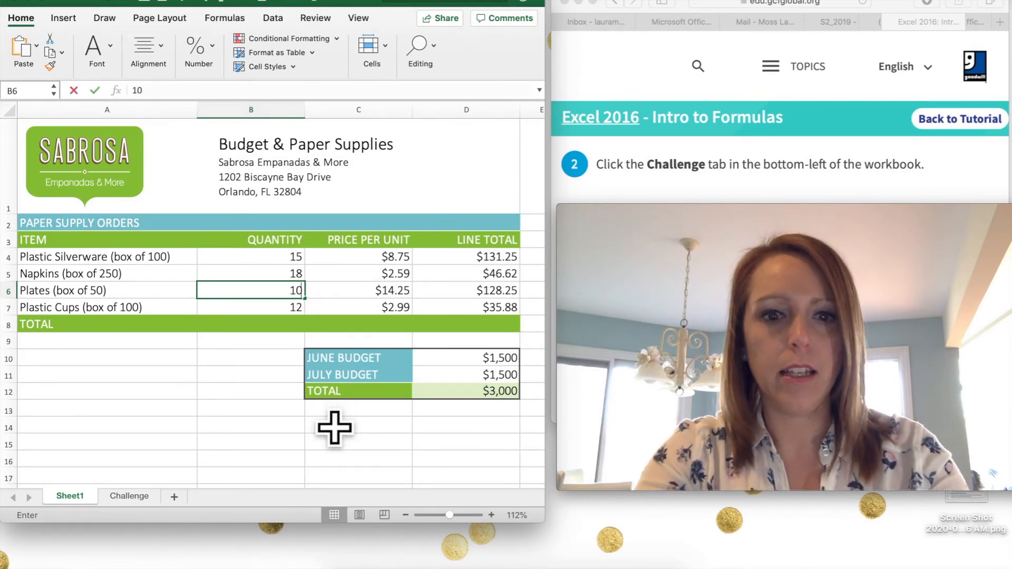
pyautogui.press('Return')
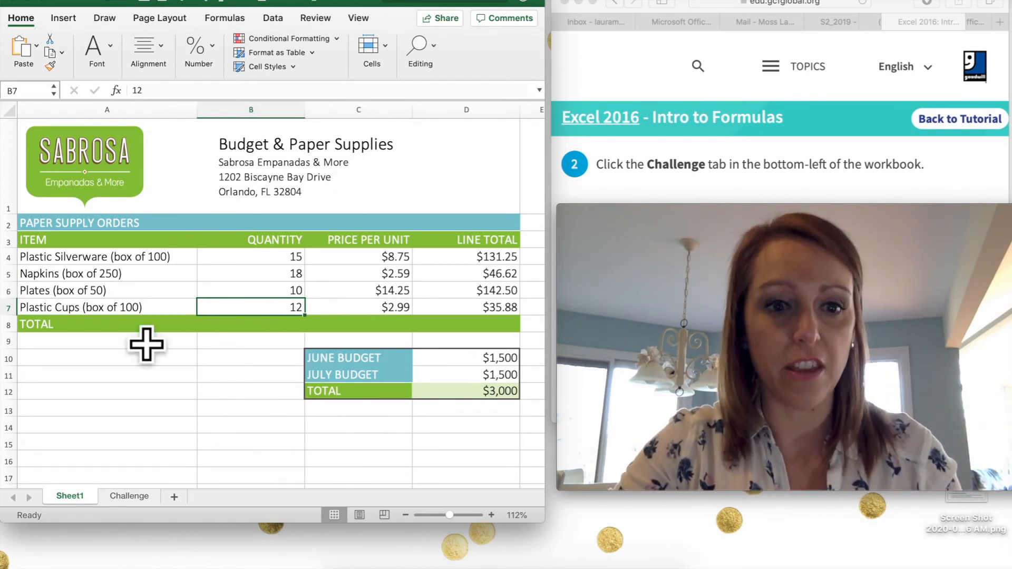
# Step: Open the Challenge sheet's Customer Invoice #19480 and select its first line-total cell D4
pyautogui.click(129, 497)
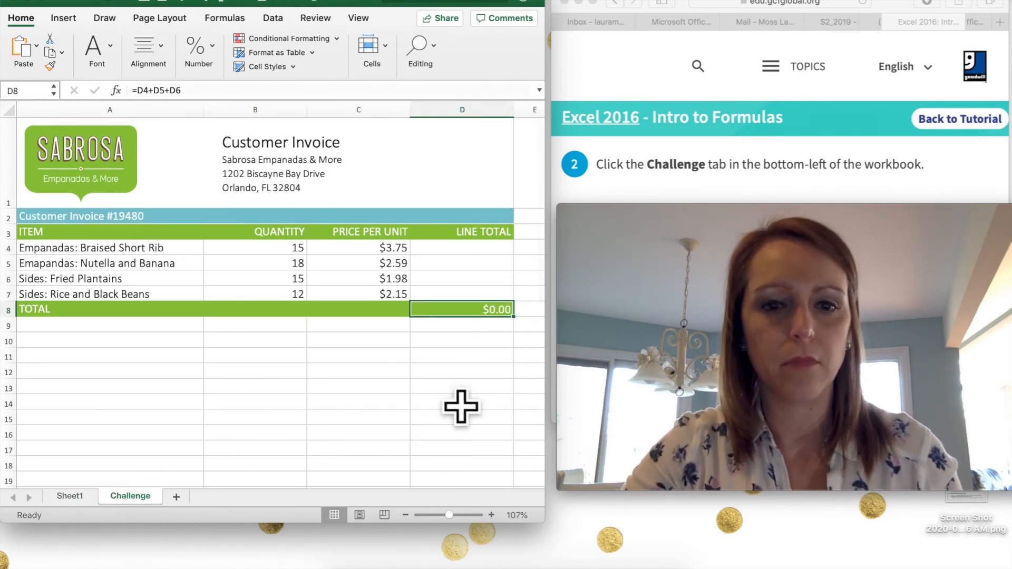
pyautogui.moveTo(818, 217); pyautogui.dragTo(793, 369)
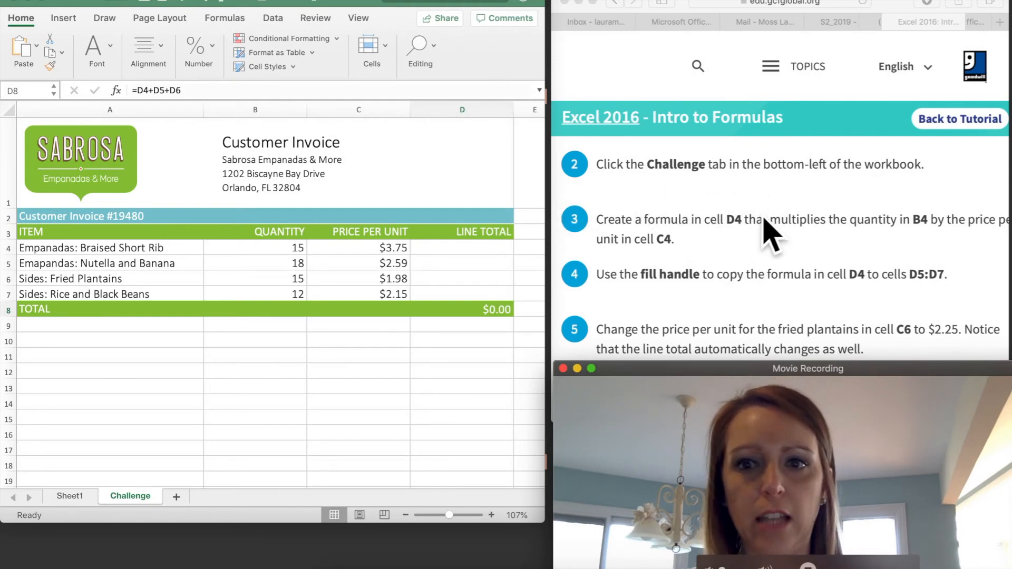
pyautogui.scroll(-3, 767, 234)
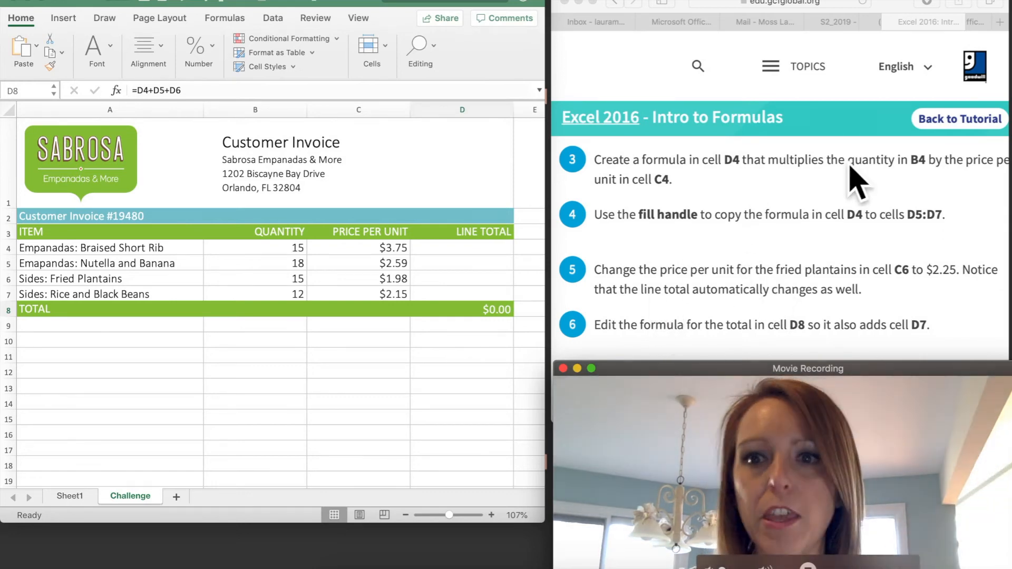
pyautogui.hscroll(2, 863, 209)
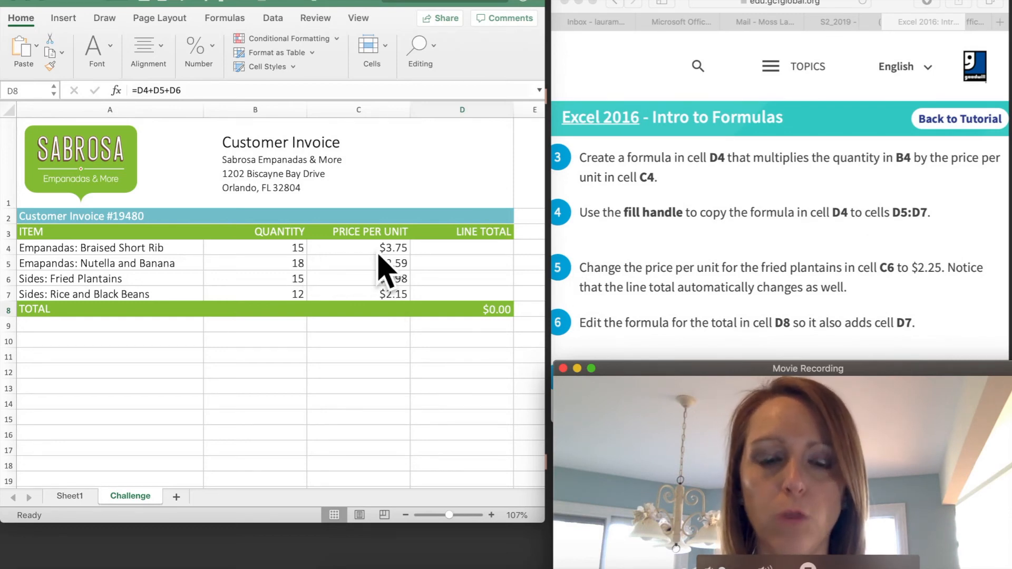
pyautogui.click(470, 258)
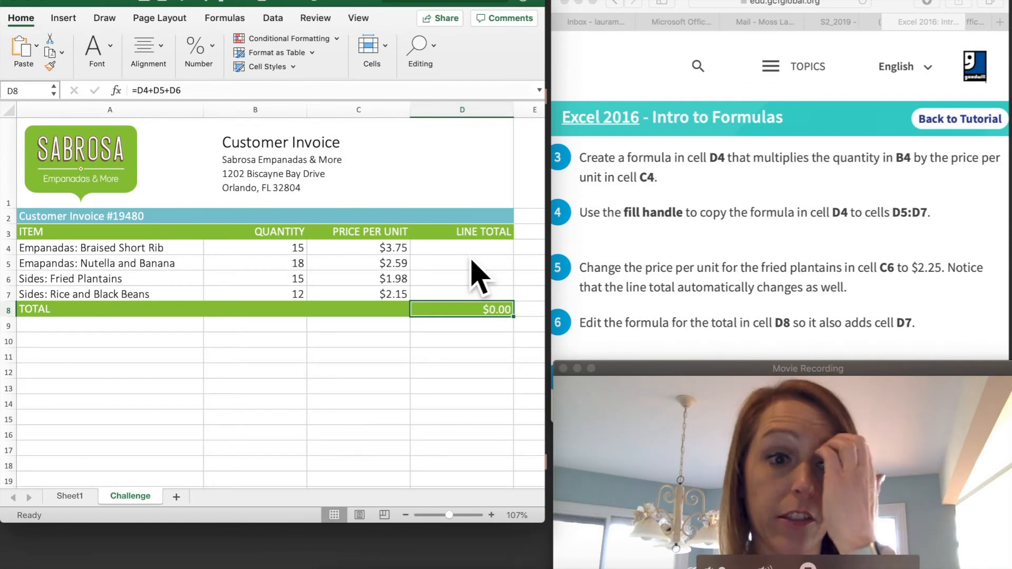
pyautogui.click(471, 251)
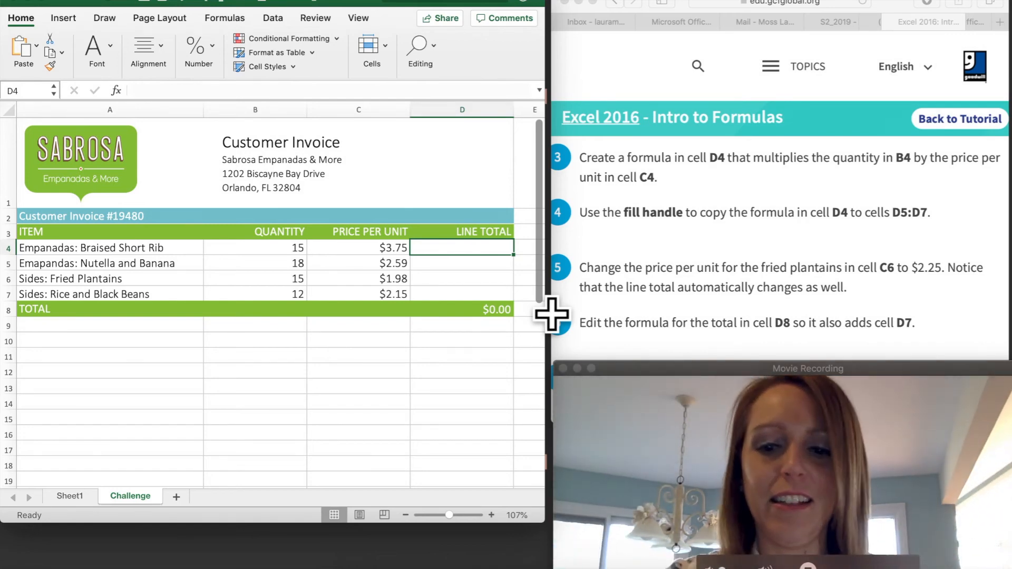
# Step: Enter =(B4*C4) in the invoice's D4 for a $56.25 first line total
pyautogui.write('=(')
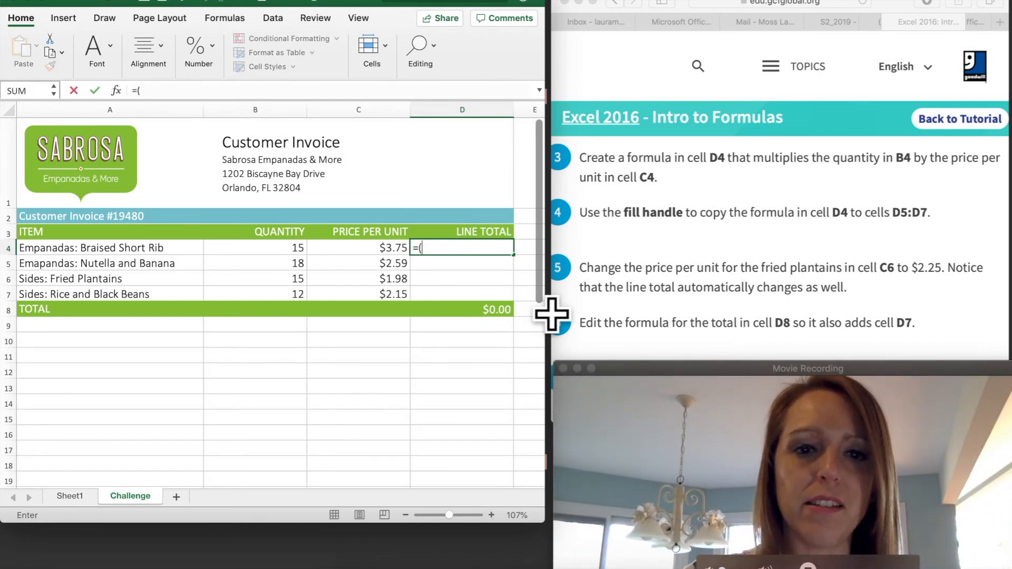
pyautogui.click(303, 248)
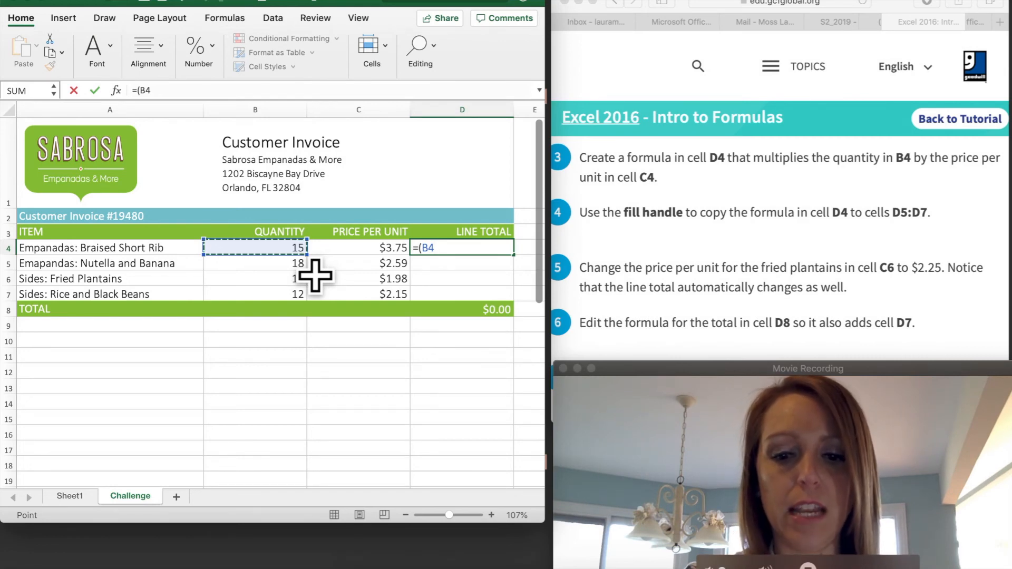
pyautogui.write('*')
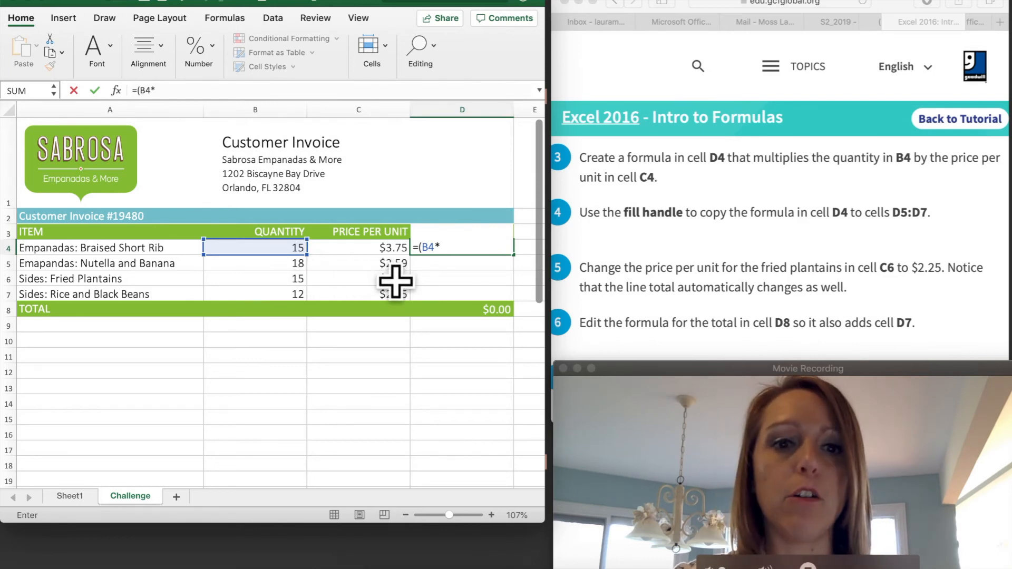
pyautogui.press('Left')
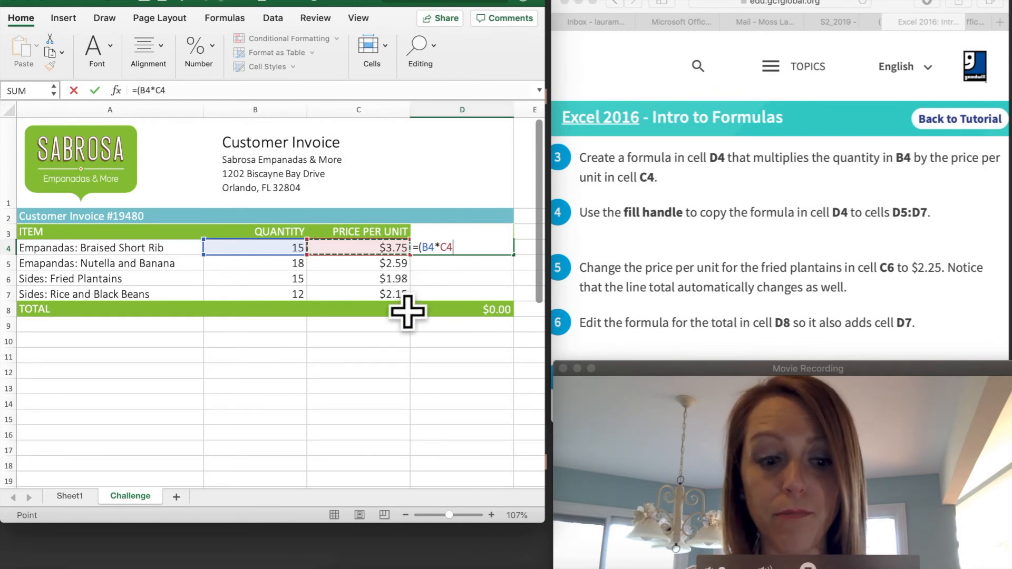
pyautogui.write(')')
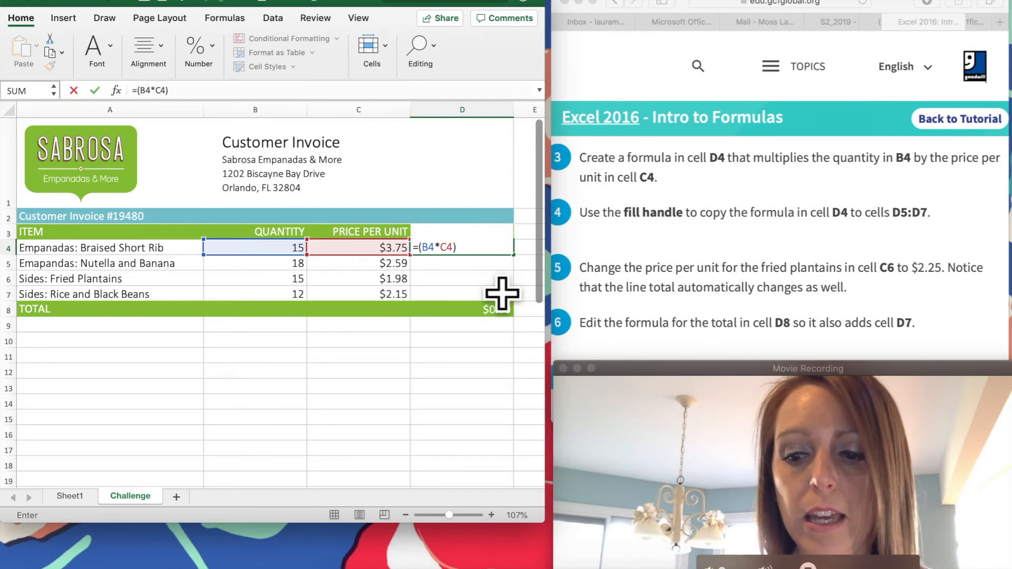
pyautogui.press('Return')
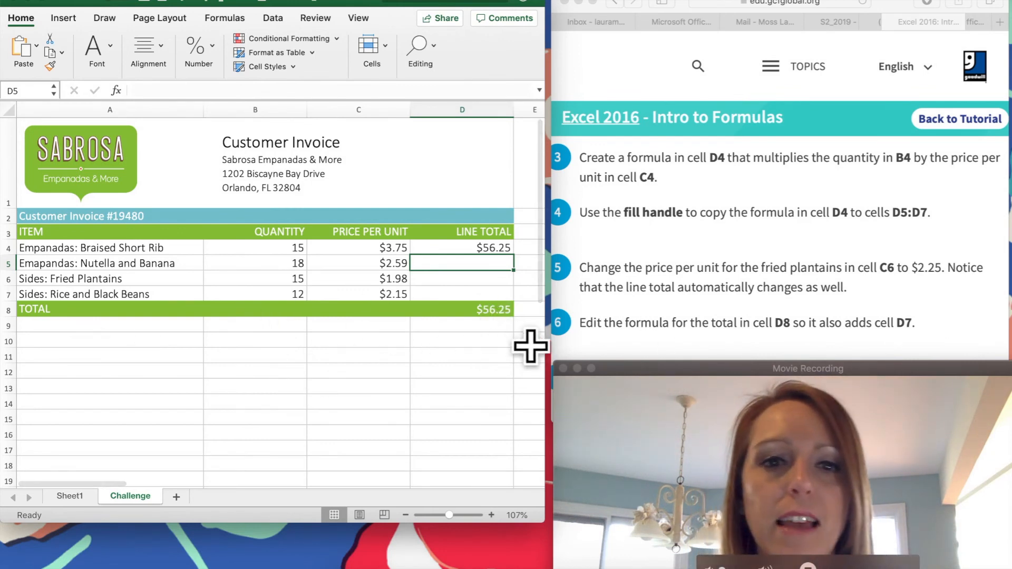
pyautogui.press('Down')
pyautogui.press('Down')
pyautogui.press('Down')
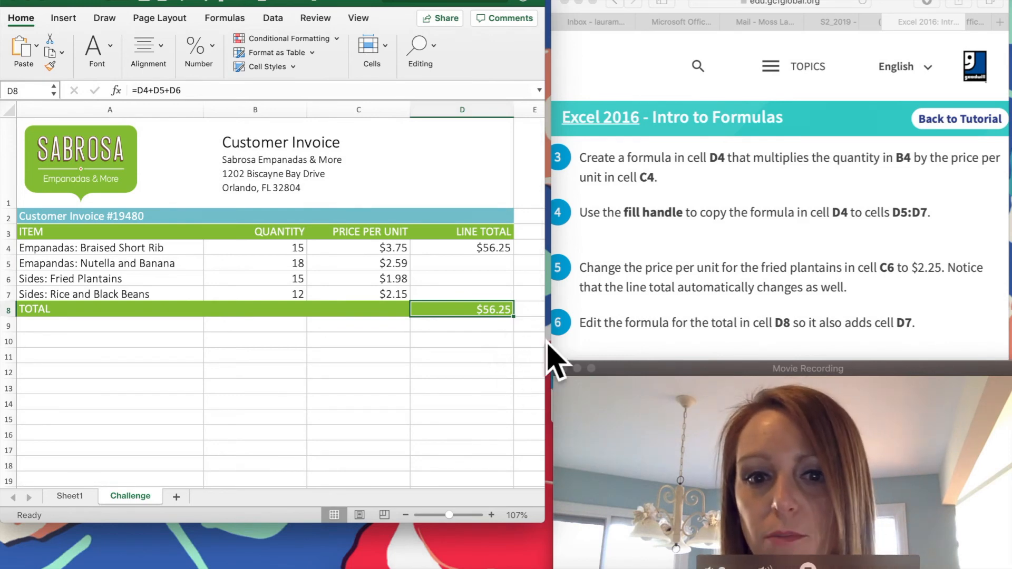
pyautogui.press('Up')
pyautogui.press('Up')
pyautogui.press('Up')
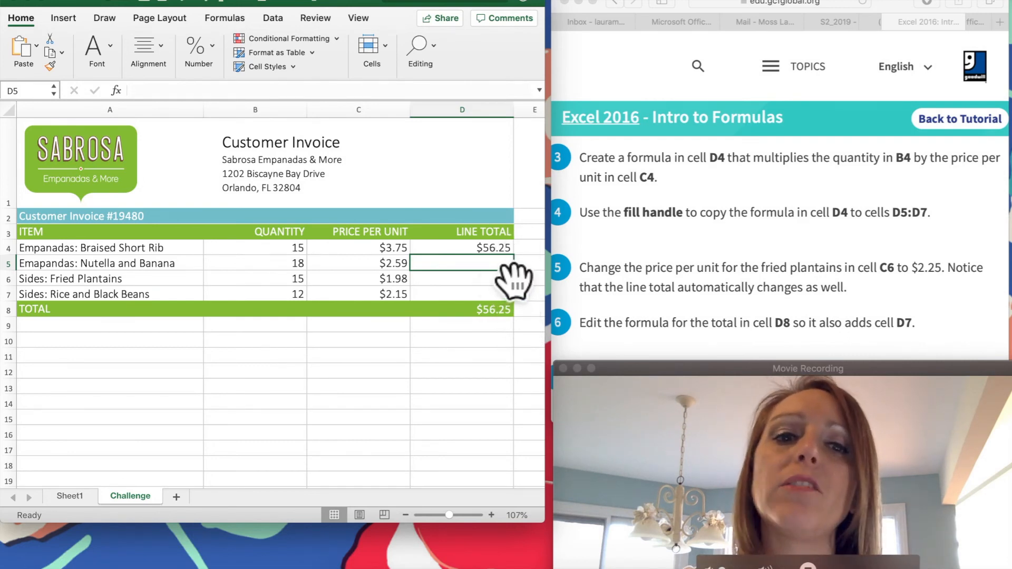
pyautogui.press('Up')
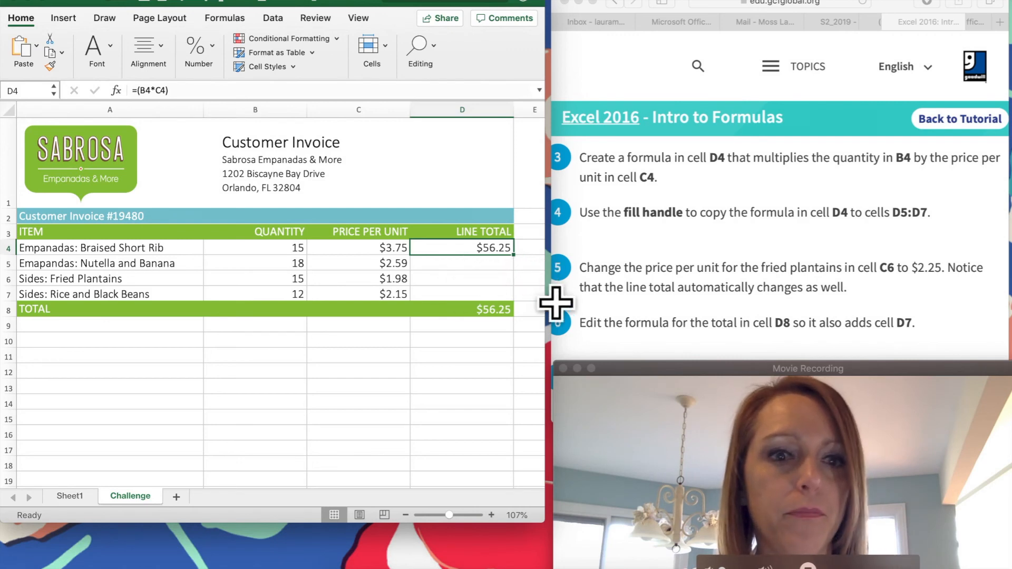
# Step: Fill the invoice formula to D7 ($46.62, $29.70, $25.80) and select the $132.57 TOTAL
pyautogui.moveTo(539, 283); pyautogui.dragTo(541, 325)
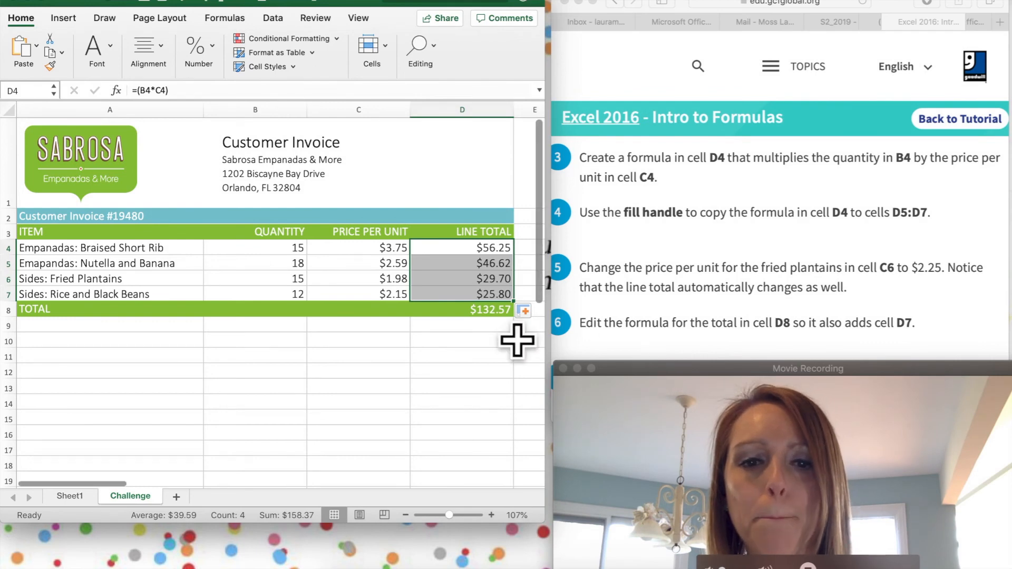
pyautogui.click(491, 310)
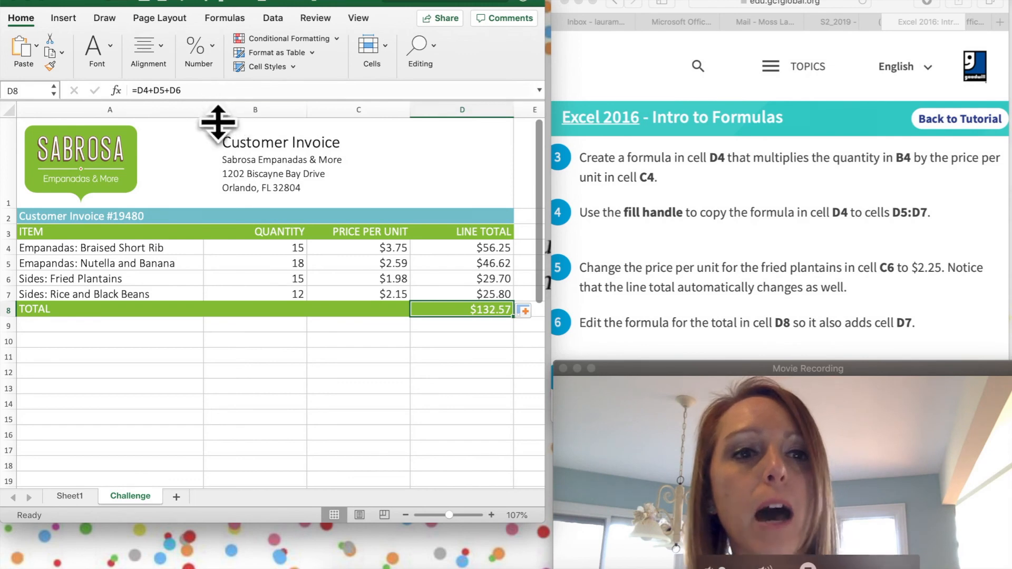
# Step: Extend the D8 invoice total formula to =D4+D5+D6+D7 so it shows $158.37
pyautogui.click(203, 92)
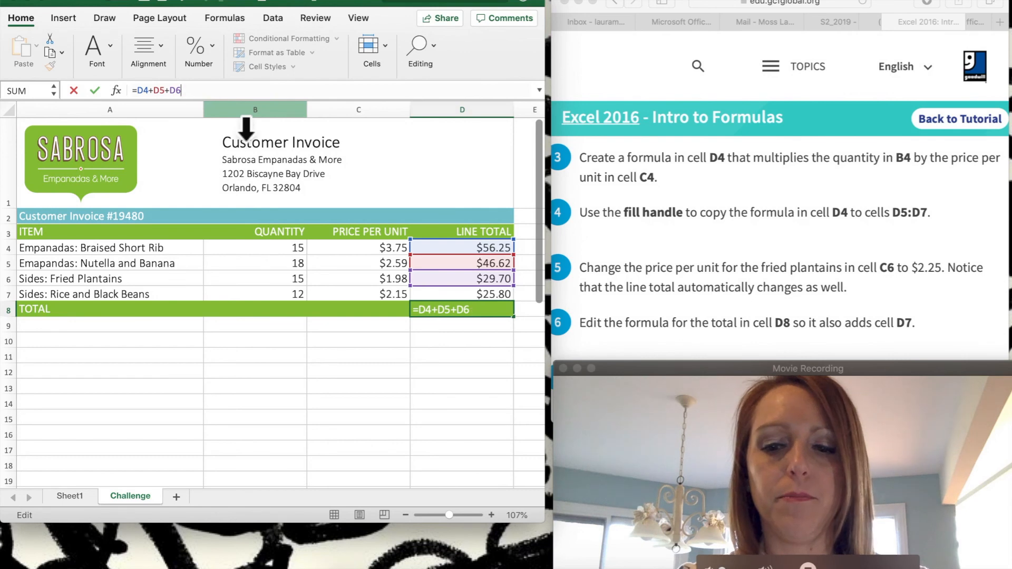
pyautogui.write('D')
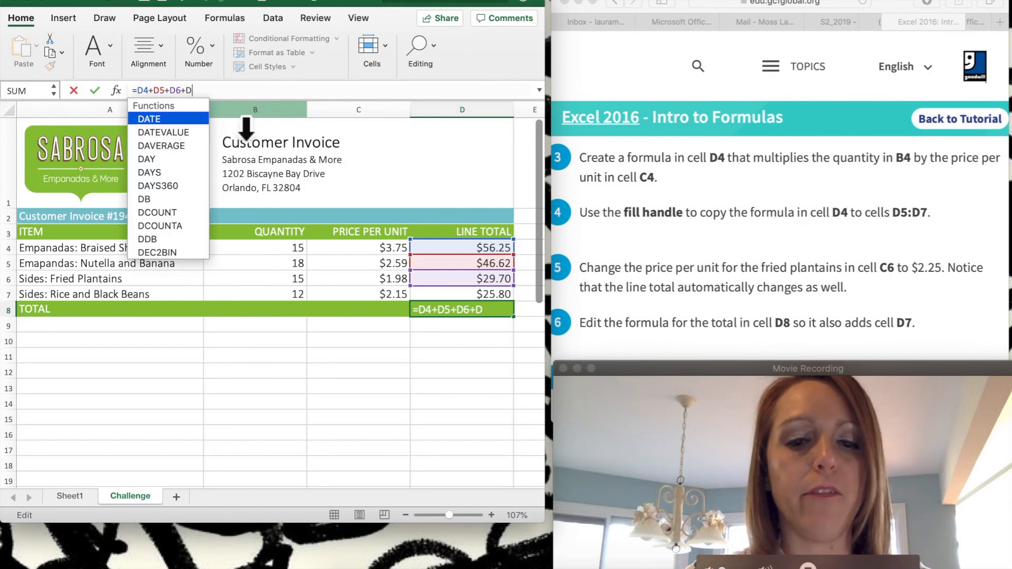
pyautogui.write('7')
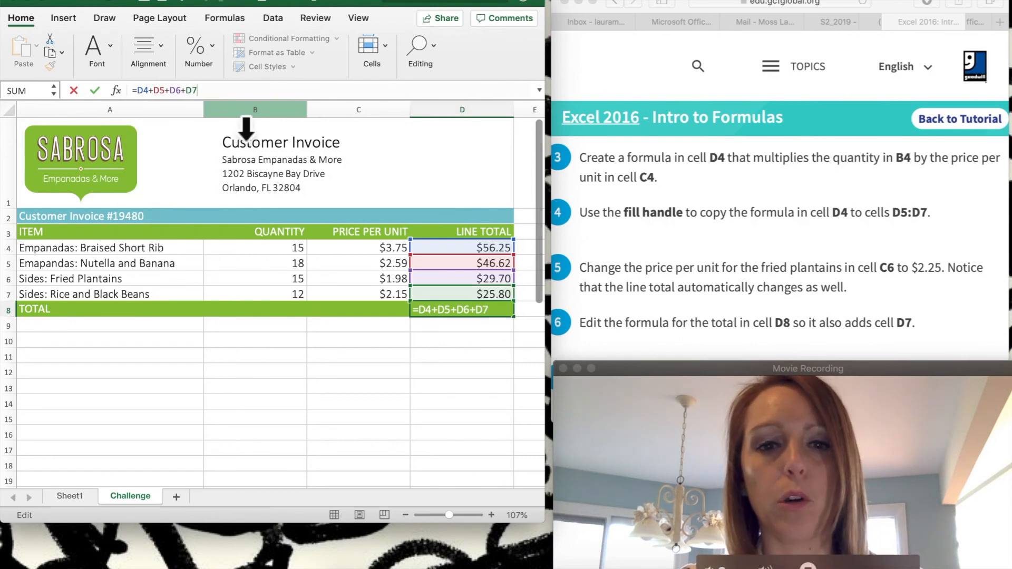
pyautogui.press('Return')
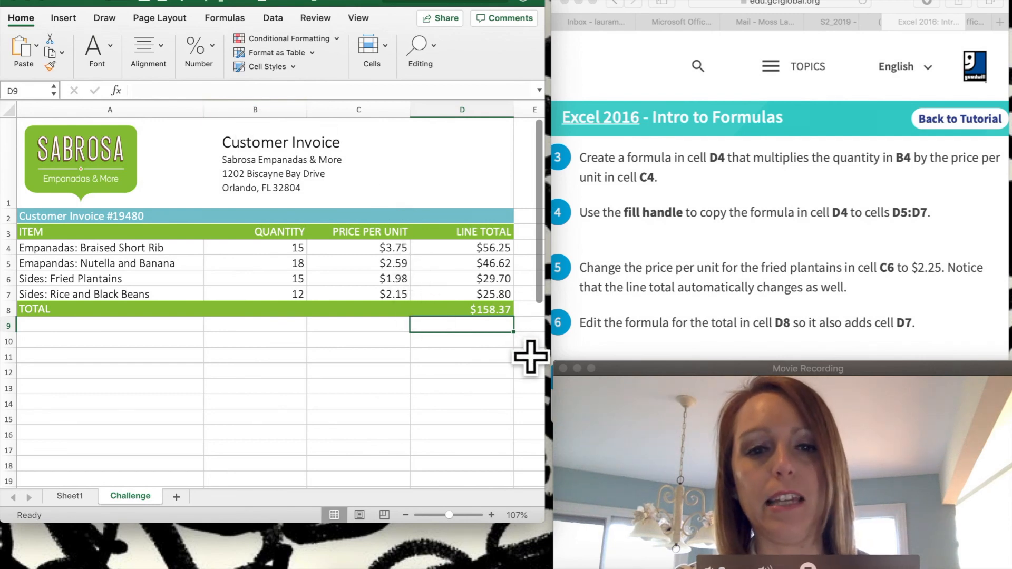
pyautogui.press('Up')
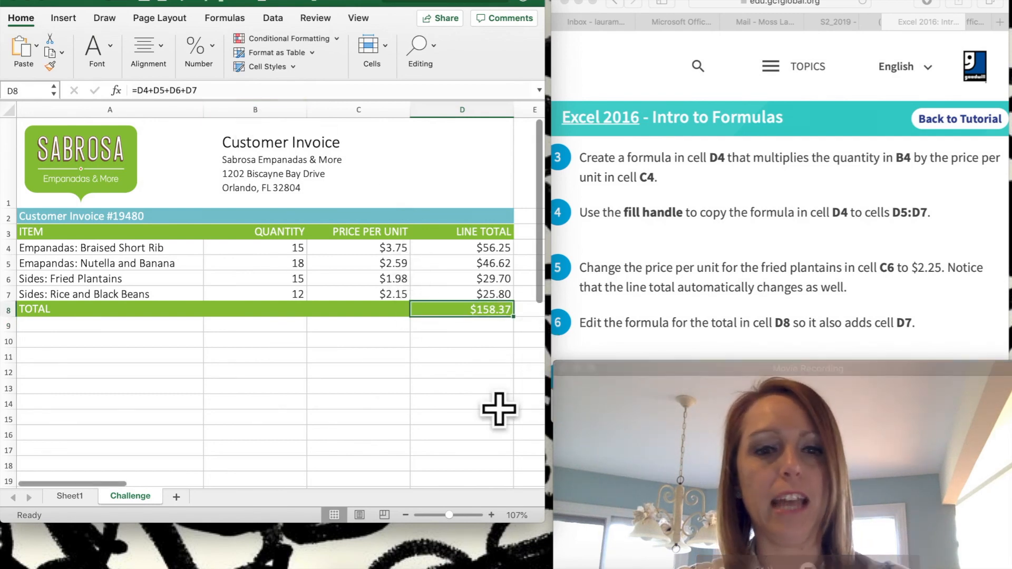